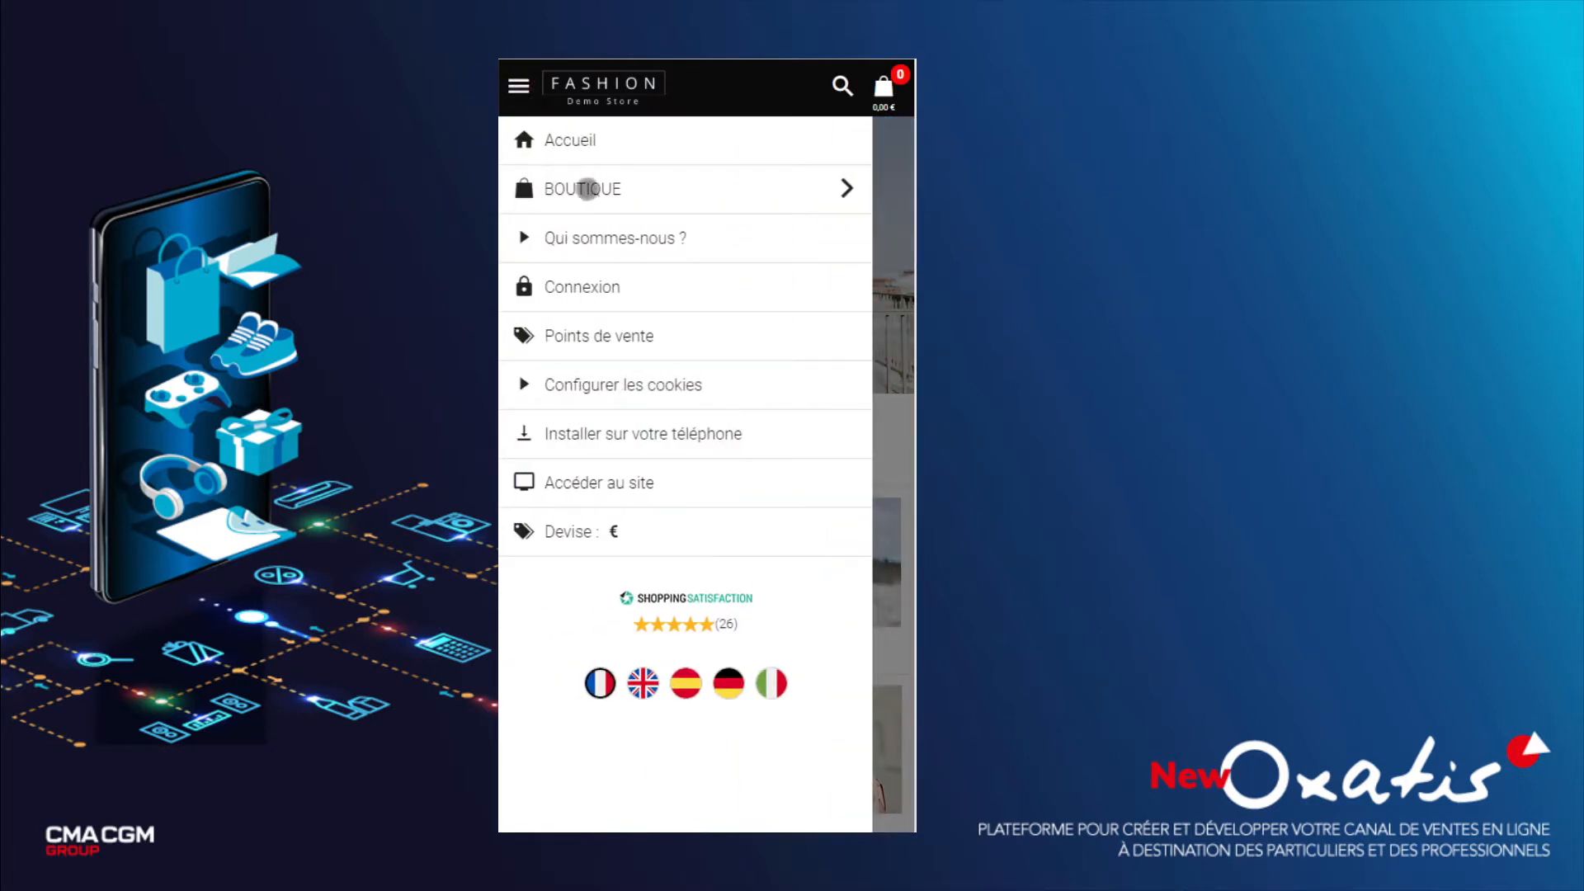
View the BOUTIQUE submenu in the mobile store's menu and return to the main menu.
left_click(587, 190)
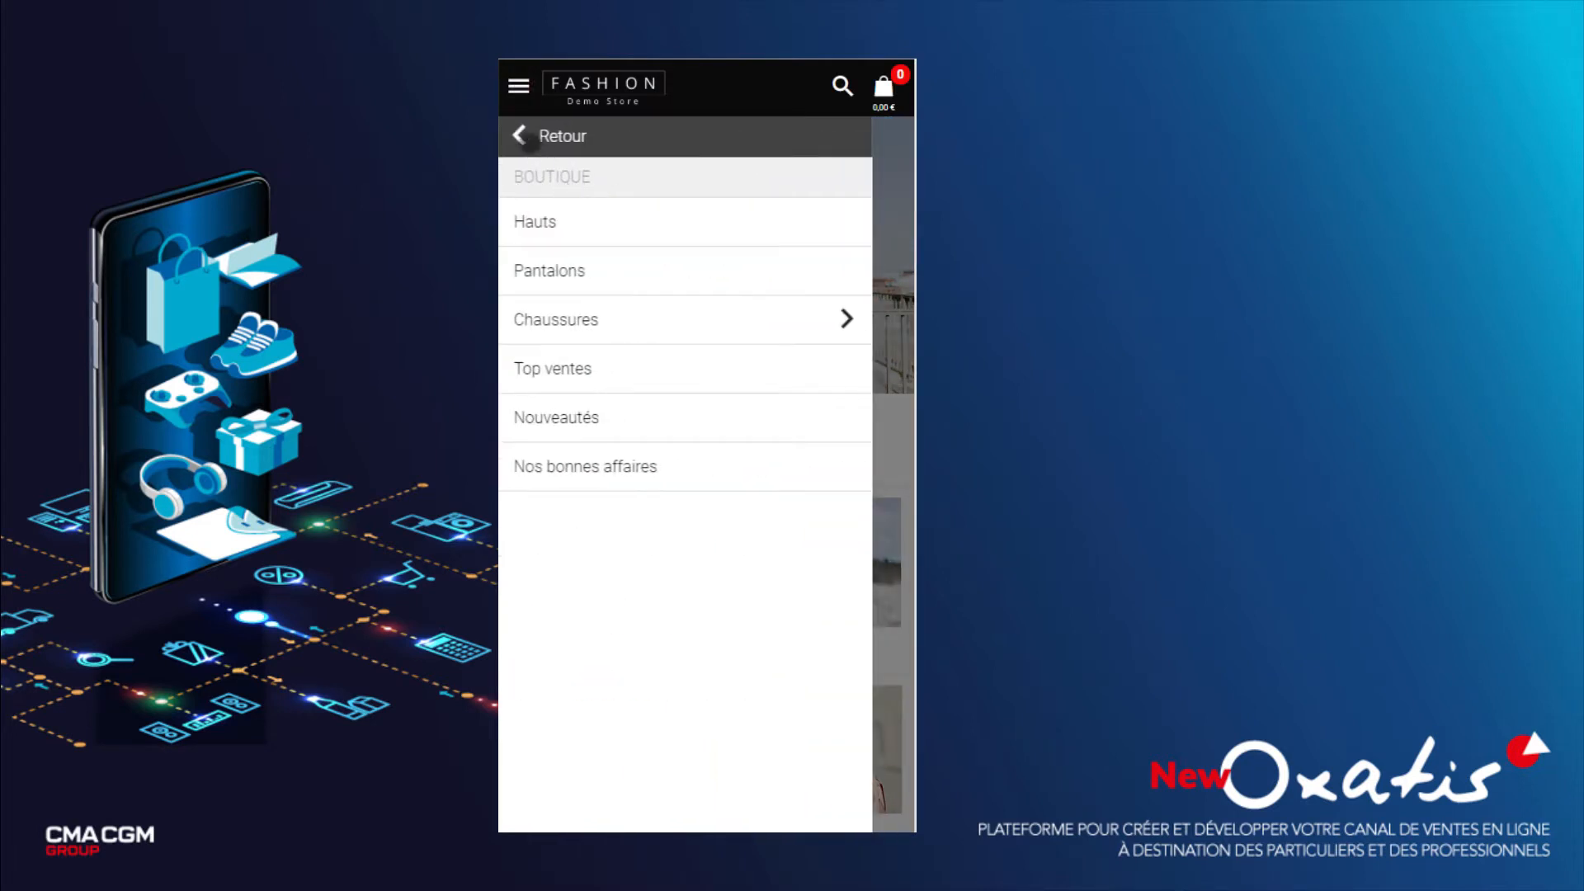
left_click(528, 134)
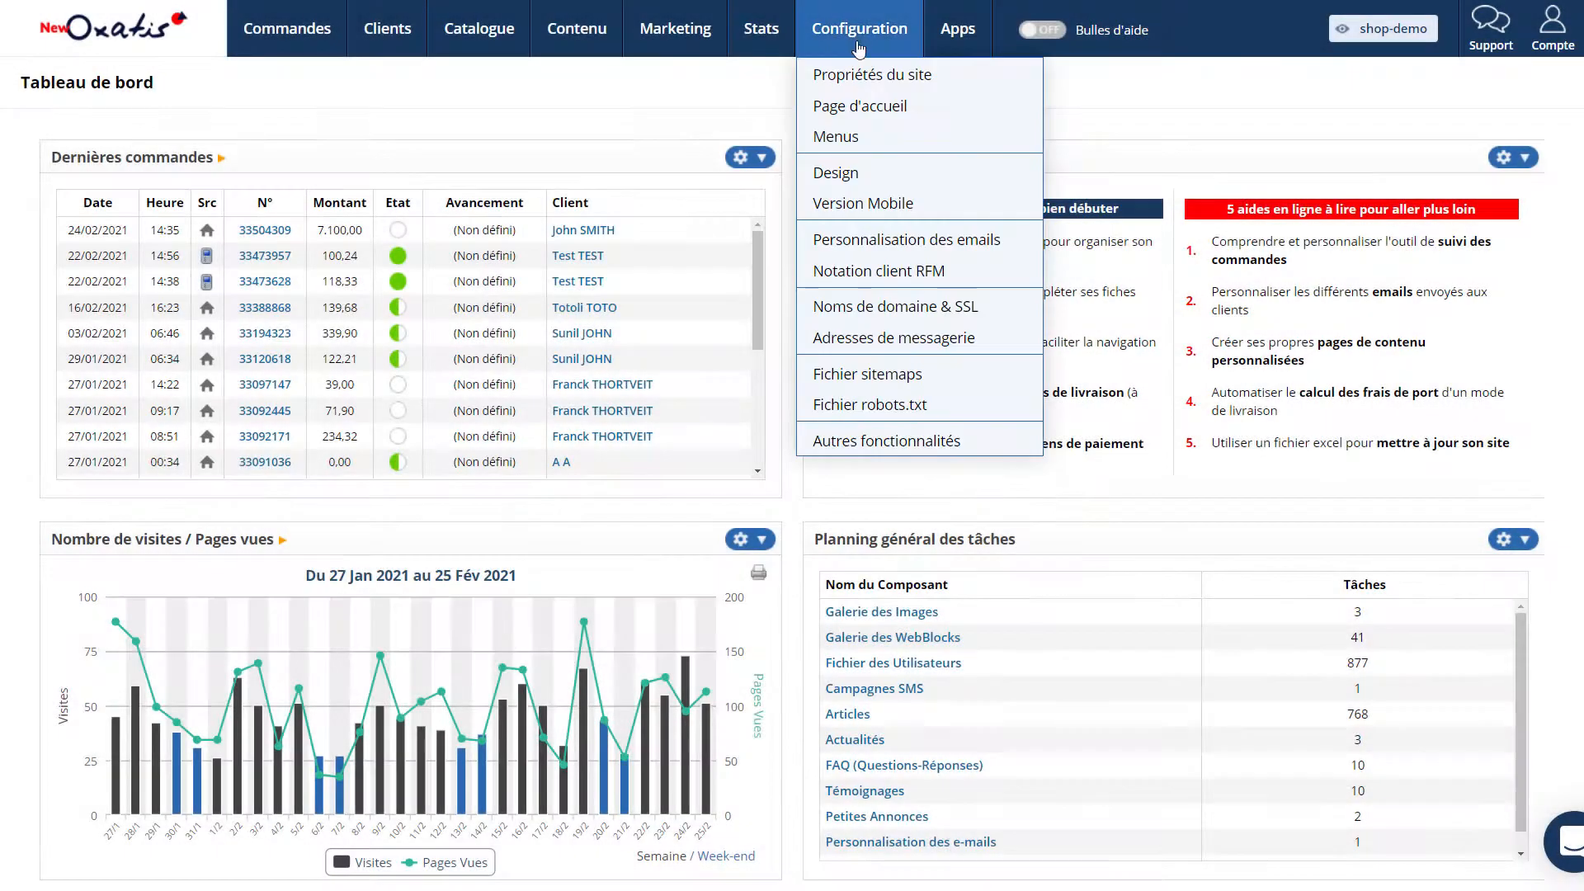
Open the Menu MOBILE editor from the site's mobile version settings.
left_click(860, 203)
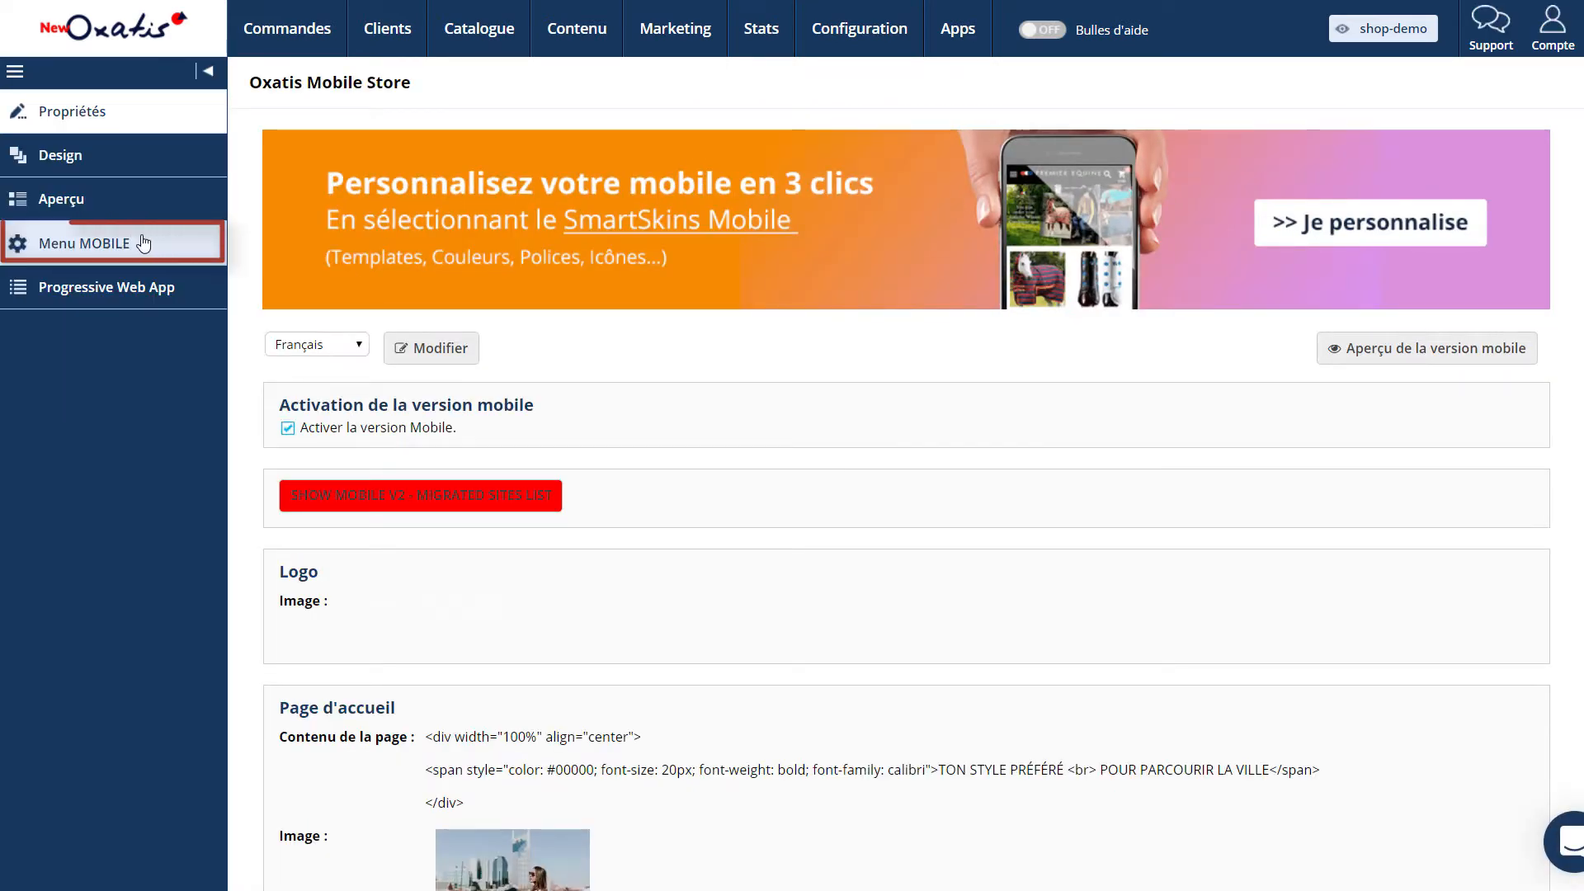
left_click(137, 243)
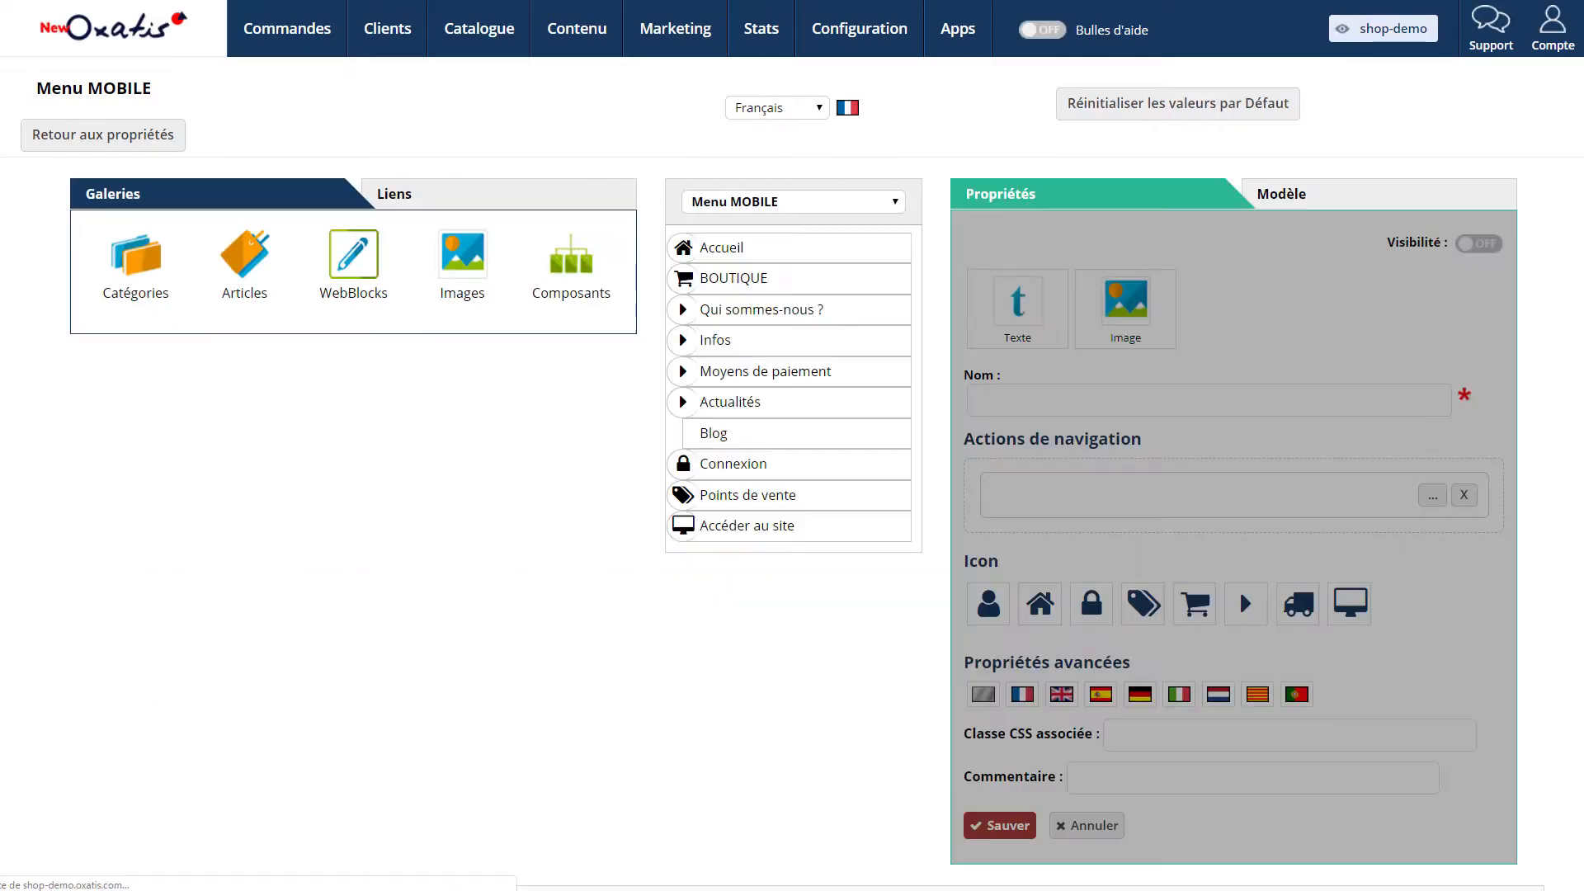
Open the site's general menus configuration and select Menu MOBILE for editing.
mouse_move(859, 28)
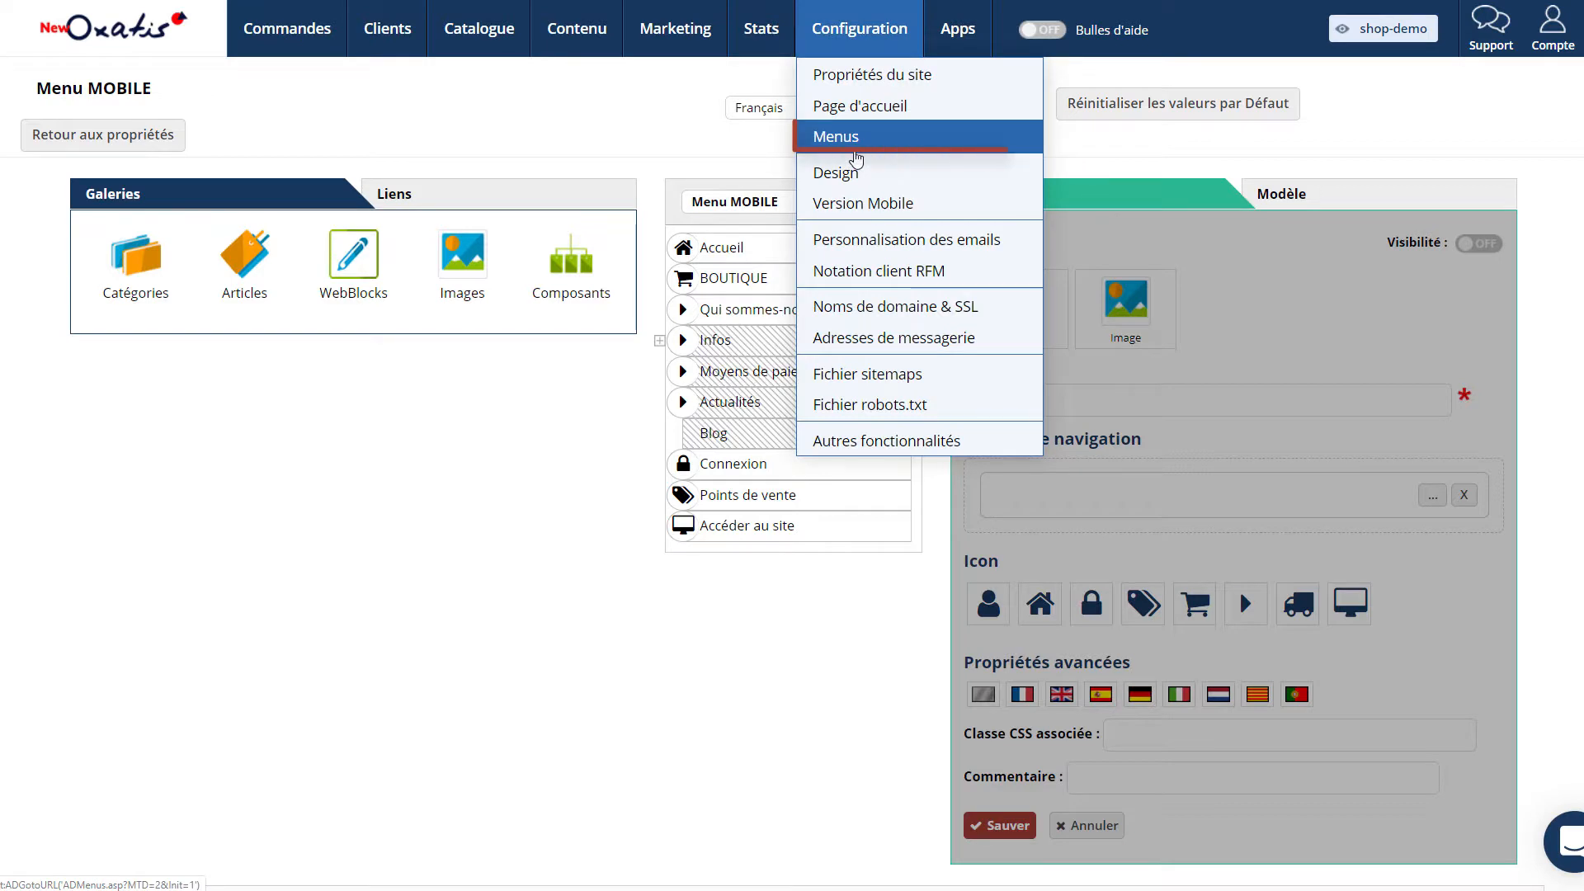
left_click(857, 151)
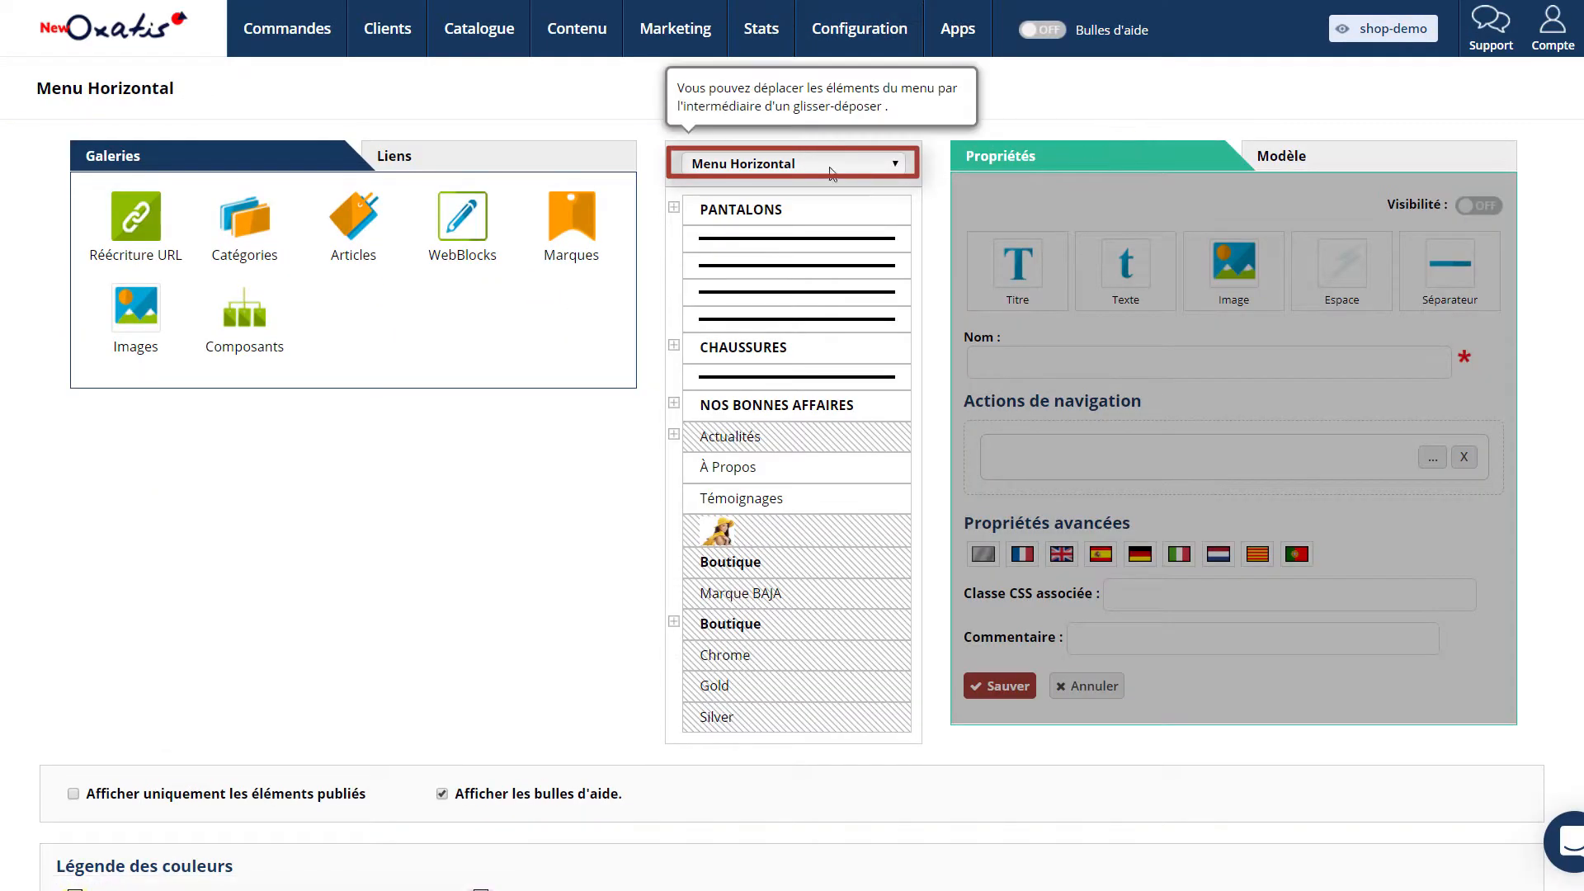
left_click(791, 163)
left_click(815, 232)
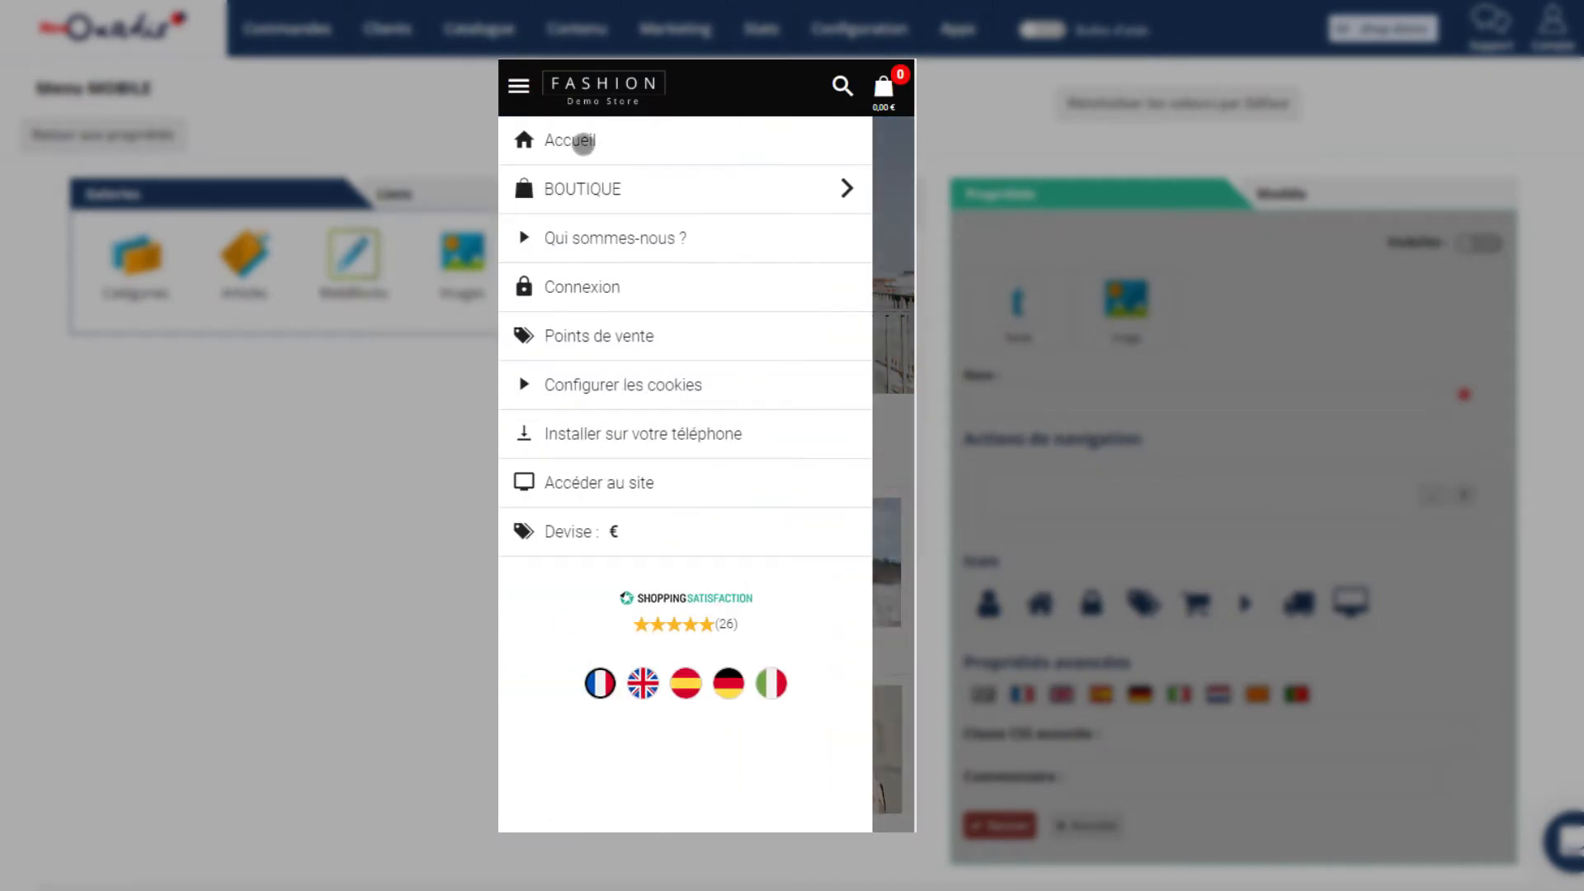
Check the BOUTIQUE subcategories in the mobile store preview and go back to the main menu.
left_click(587, 192)
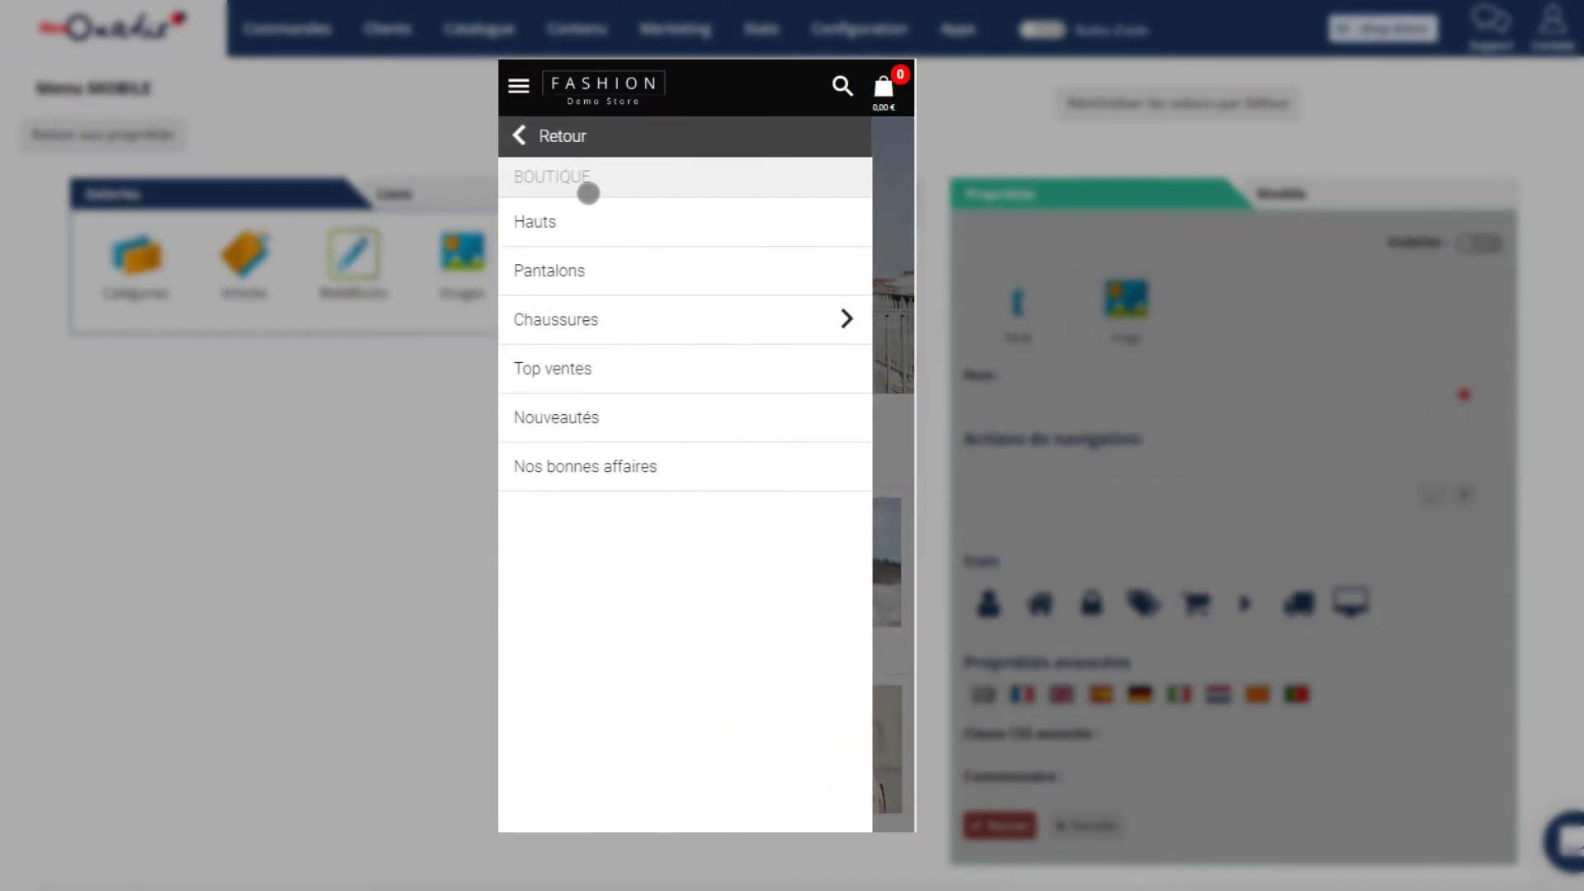
left_click(518, 135)
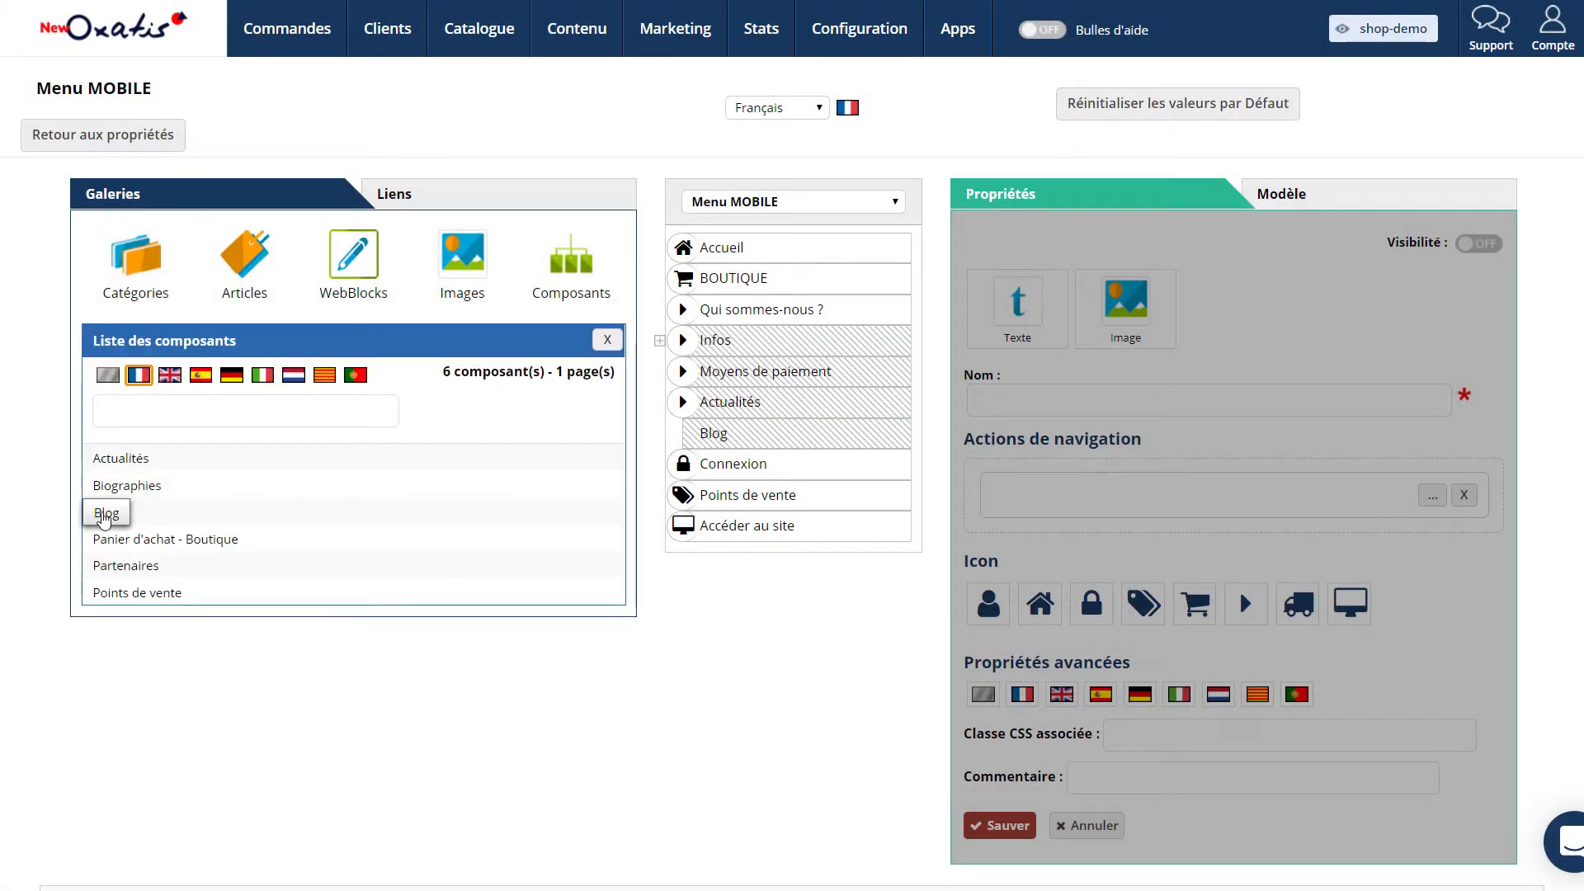
Add the Partenaires component to Menu MOBILE as a sub-item of Points de vente and view that submenu in the mobile store.
left_click_drag(100, 513, 758, 500)
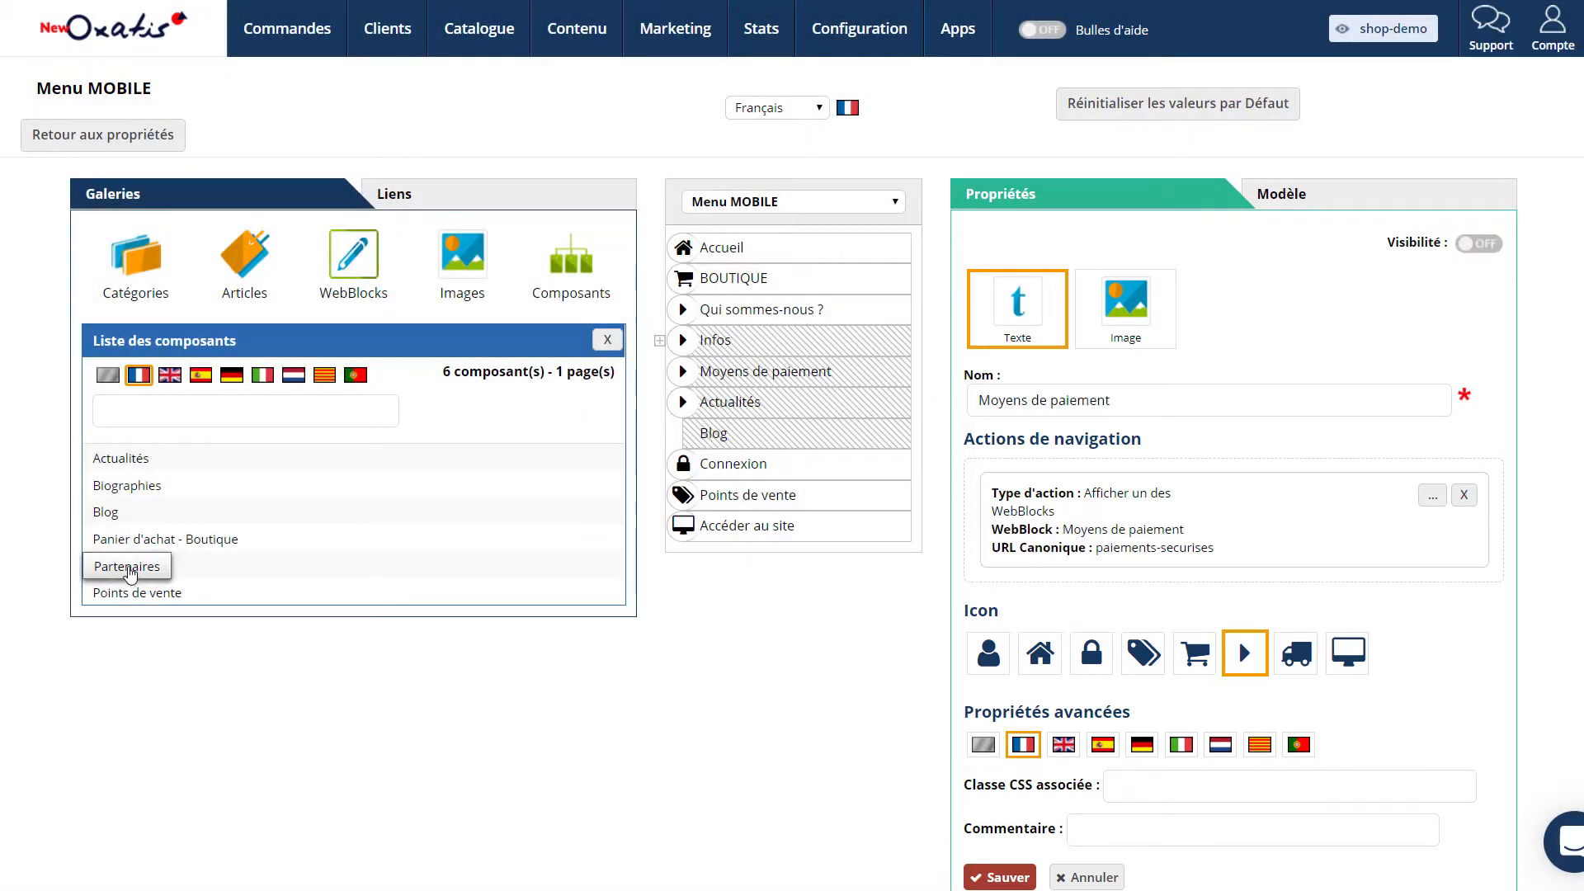
left_click_drag(116, 575, 717, 530)
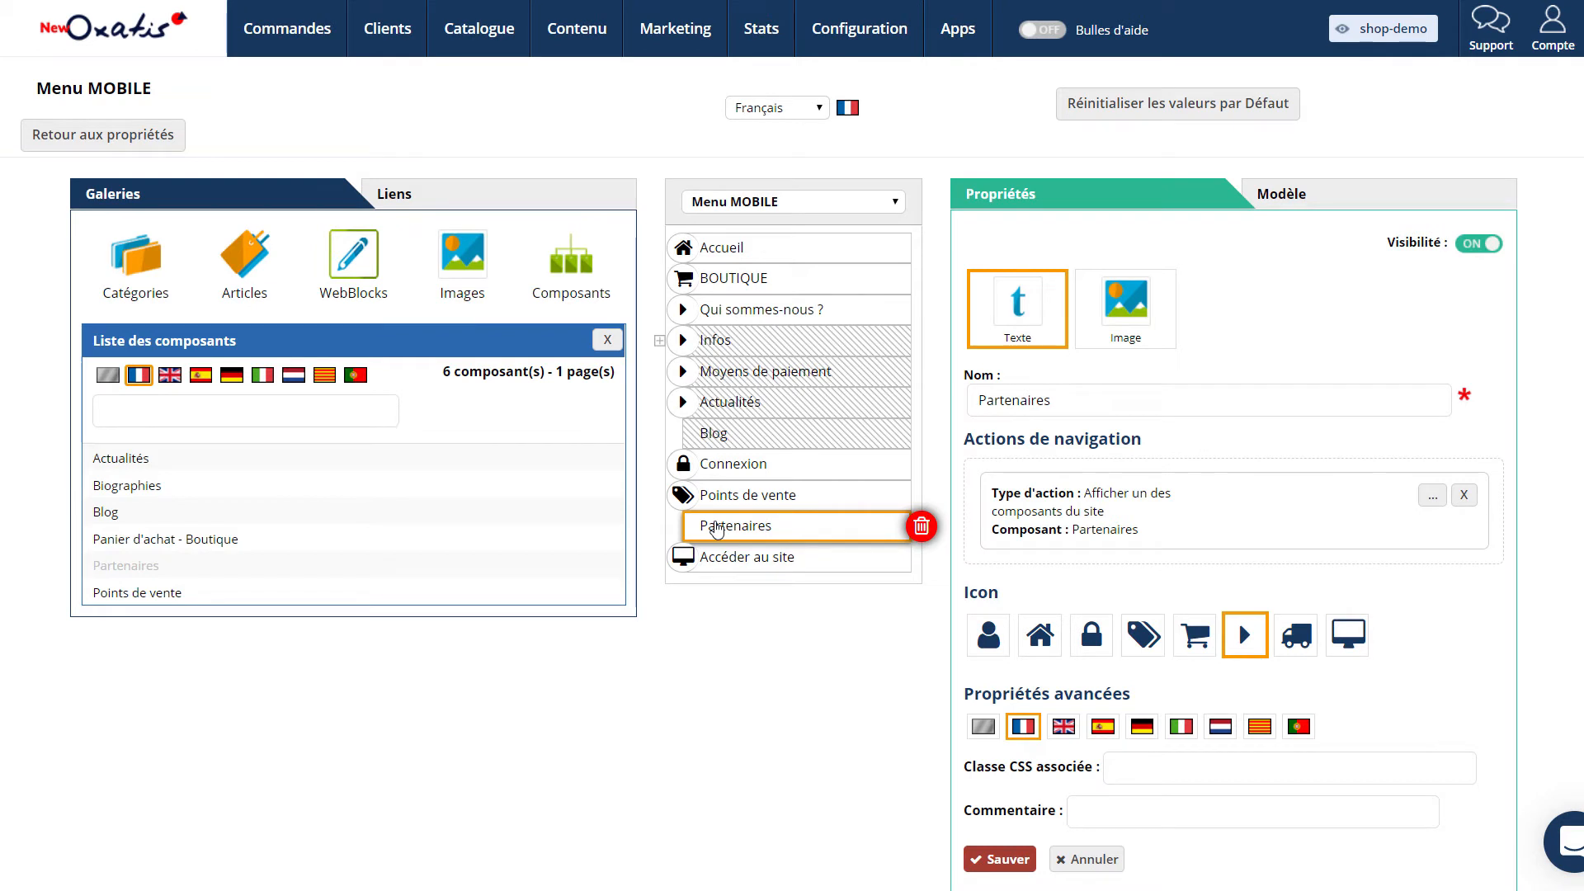
left_click_drag(717, 529, 762, 531)
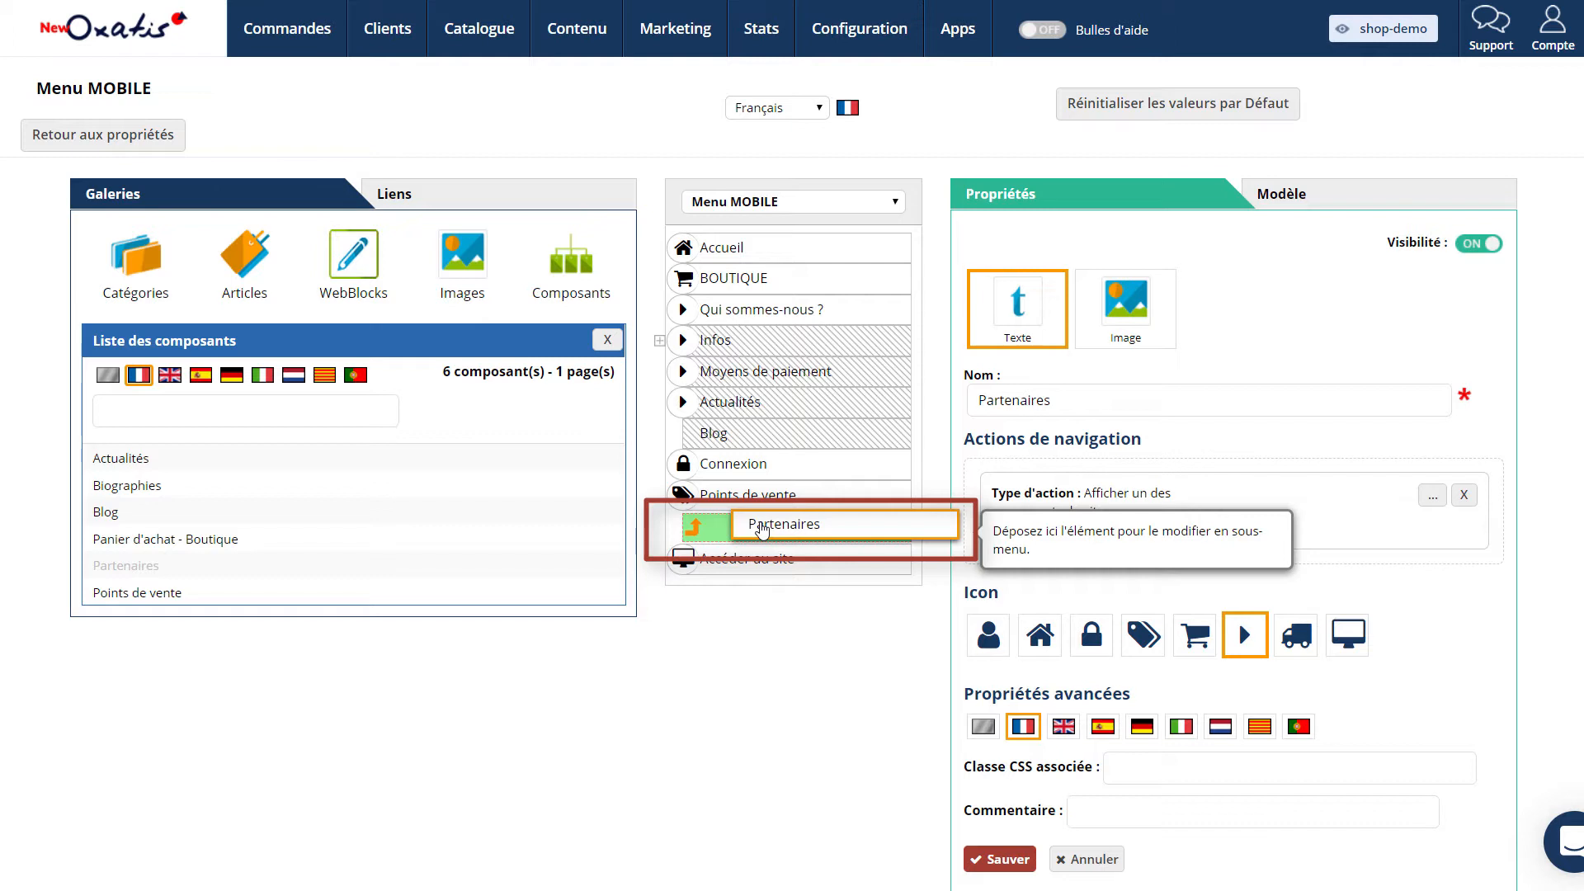
left_click_drag(762, 530, 762, 531)
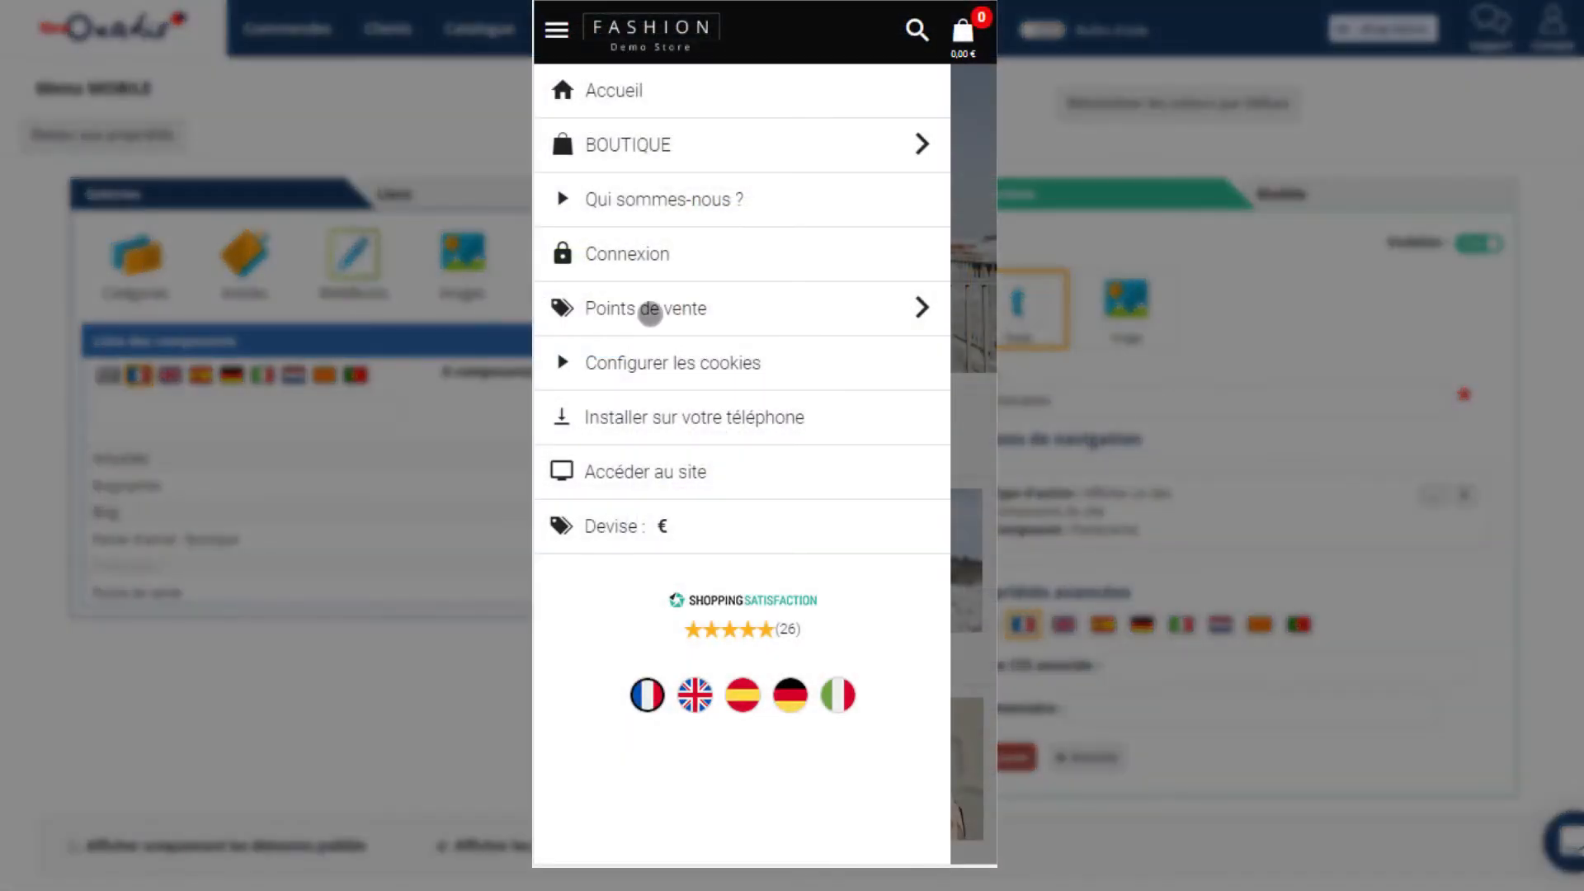
left_click(649, 314)
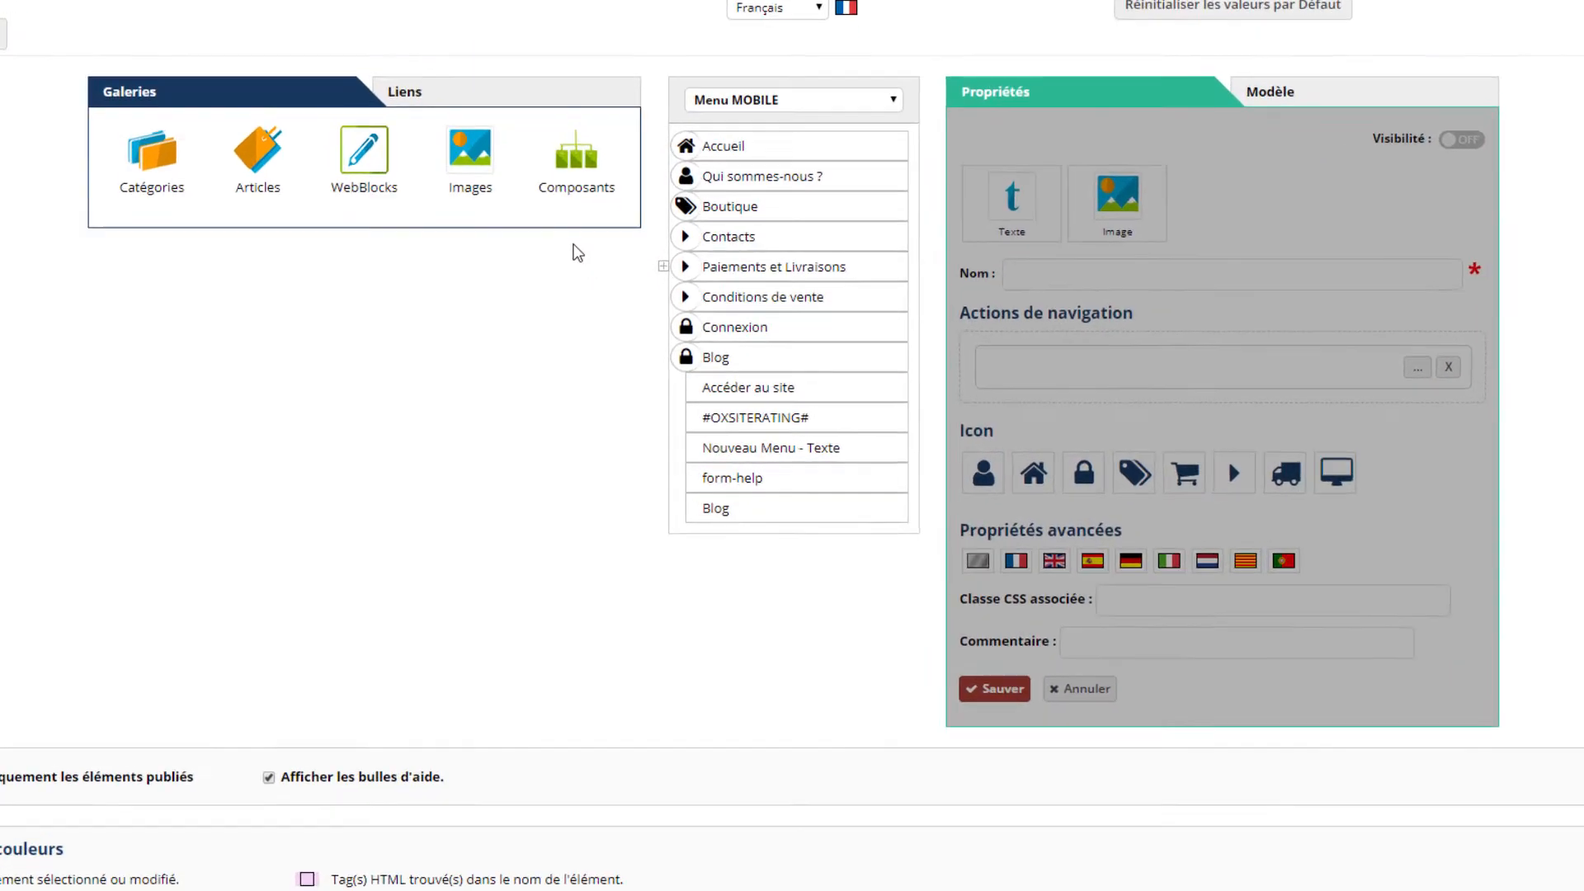
Rename the Contacts menu item to "Contactez-nous !".
left_click(754, 235)
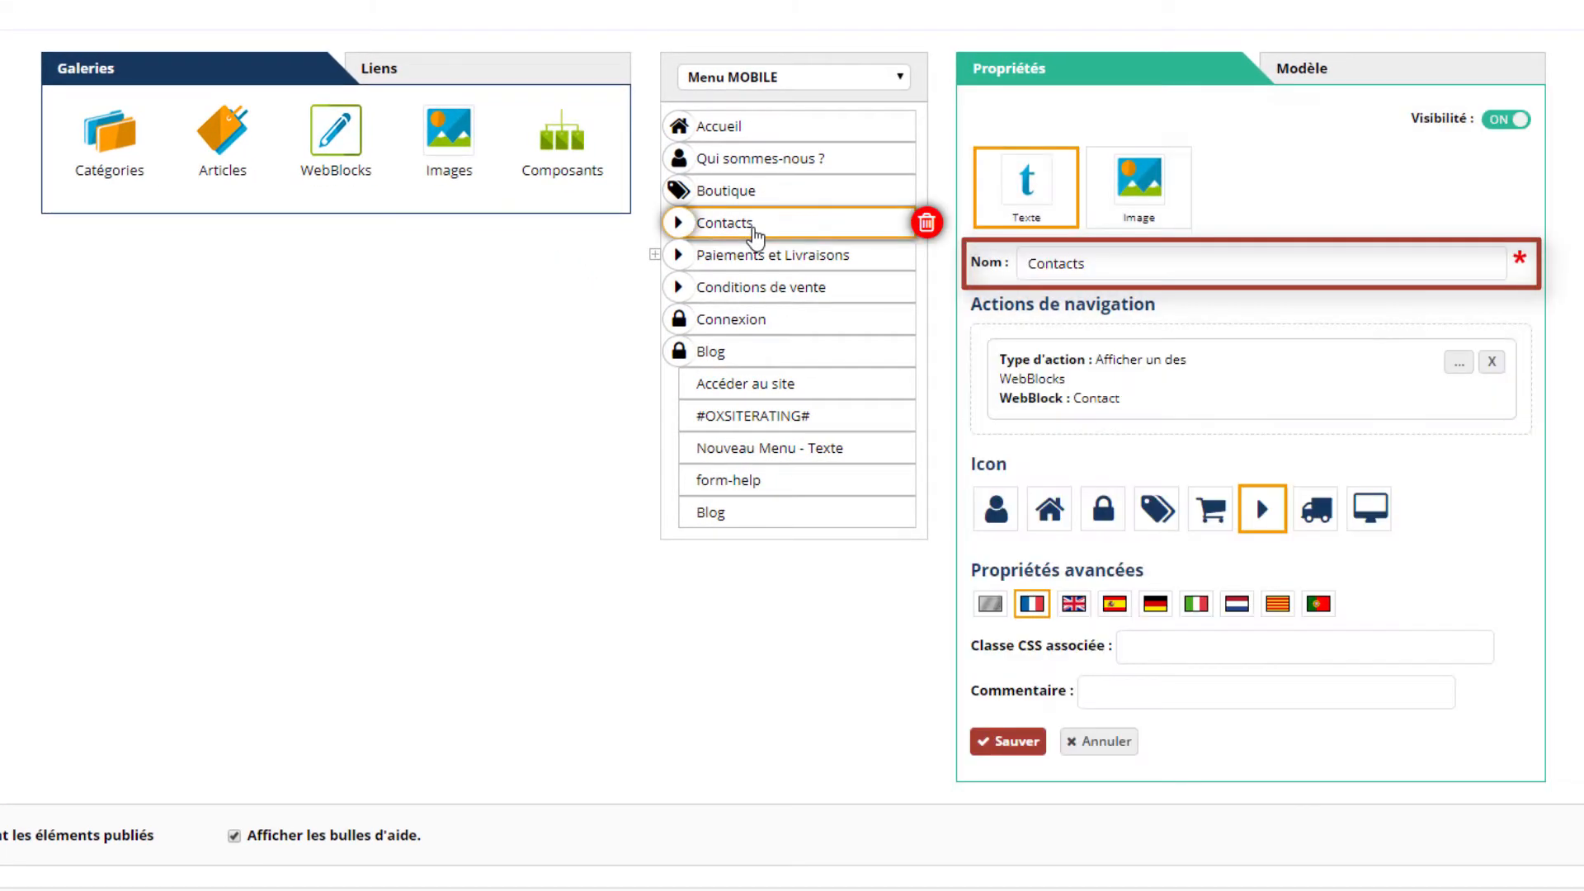
left_click(1133, 266)
key("BackSpace")
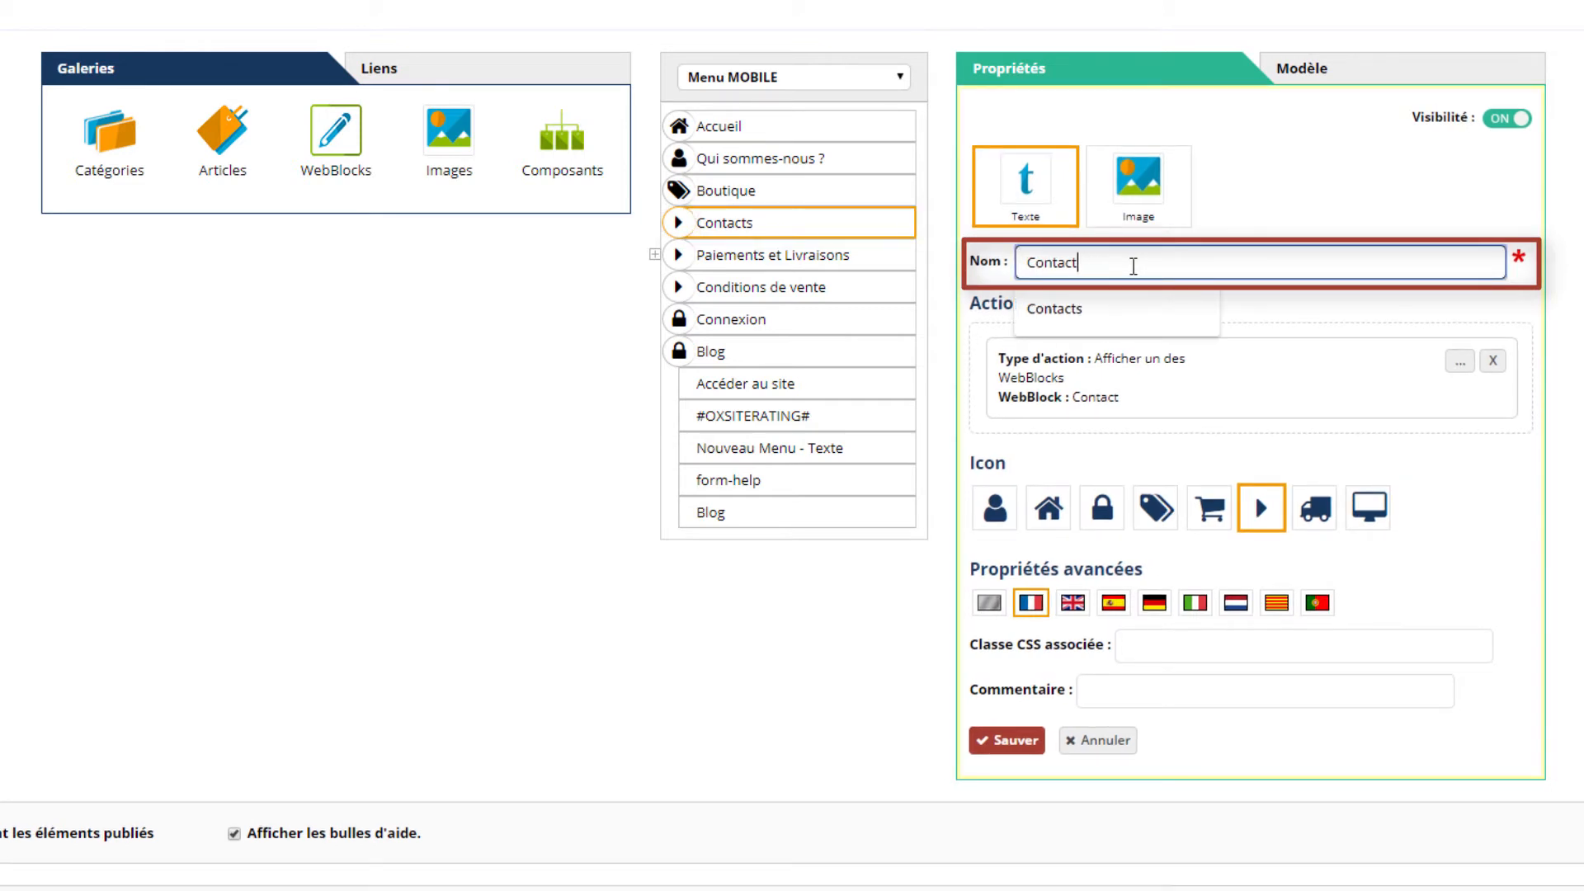
type("ez-n")
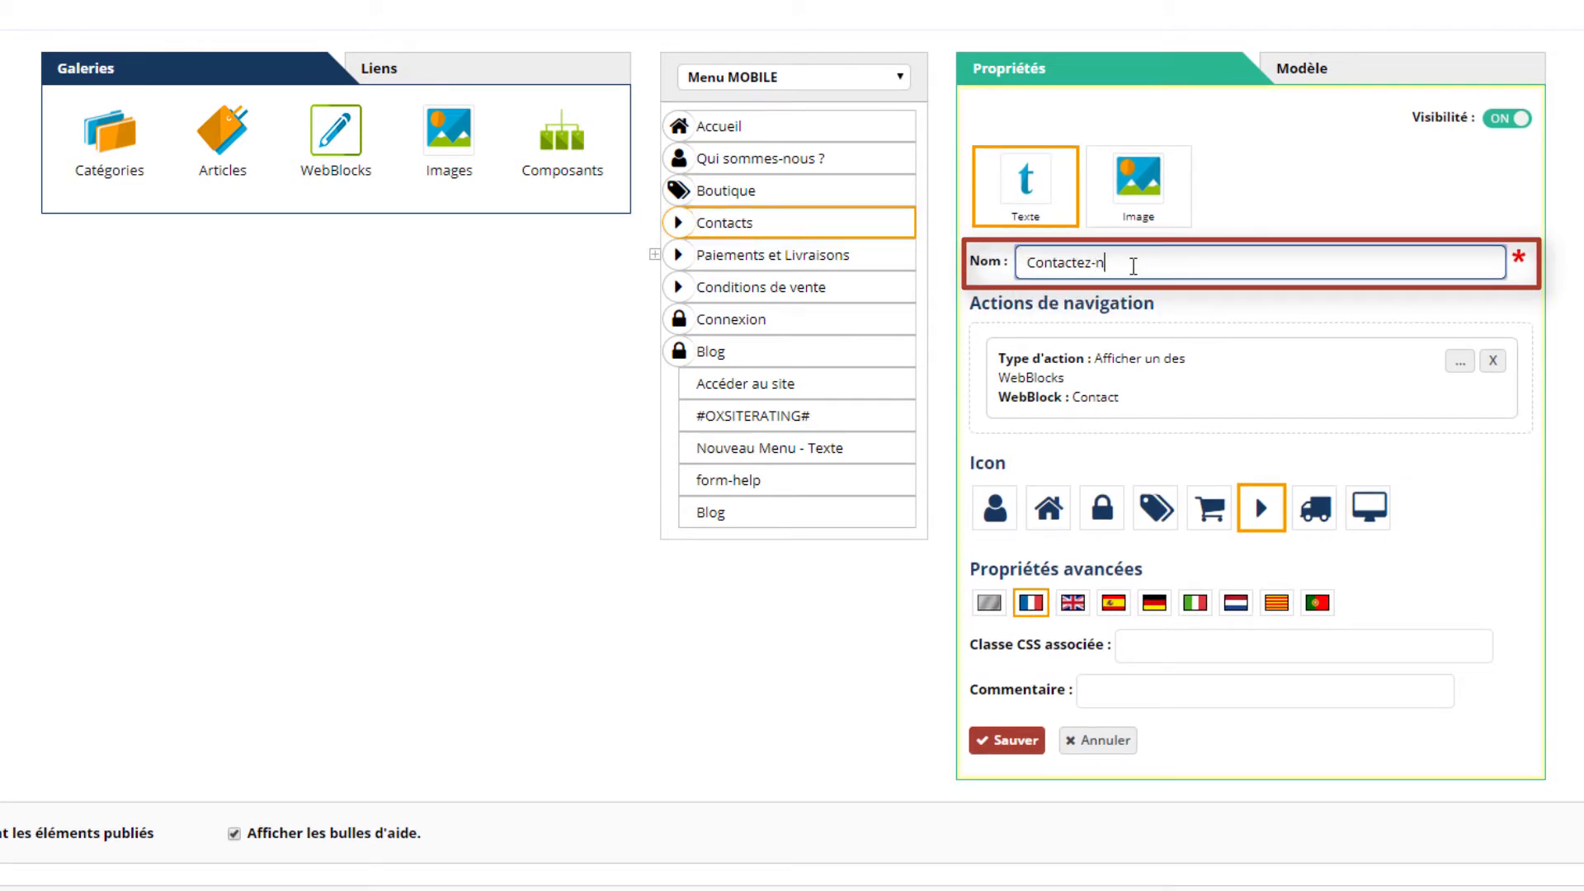
type("ous !")
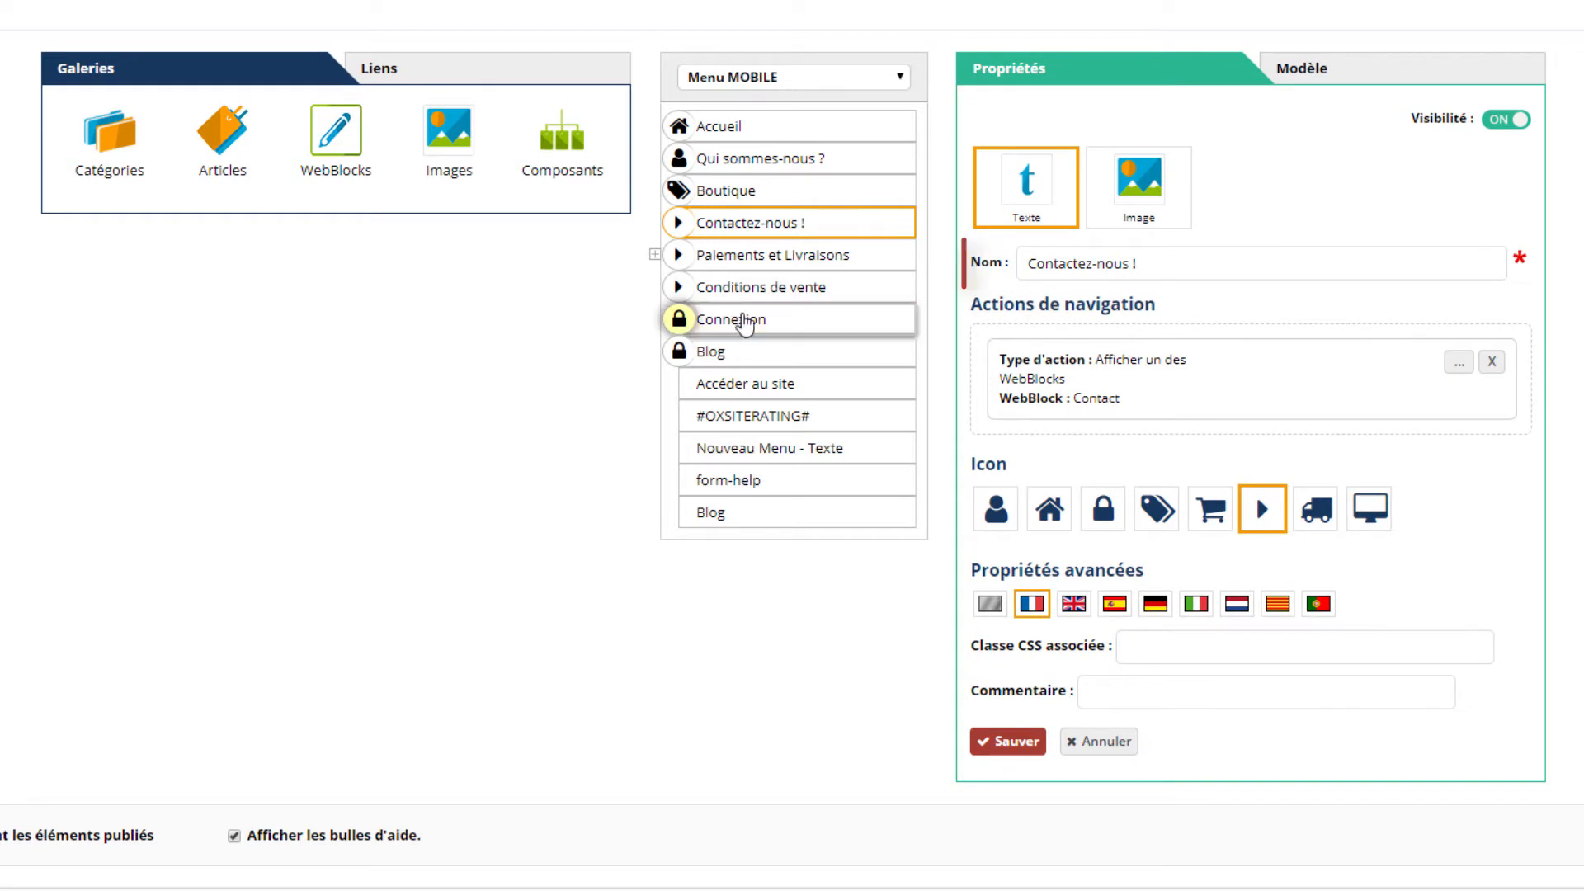
Try the tags icon on the Connexion menu item, set it back to the padlock icon and save the item.
left_click(747, 321)
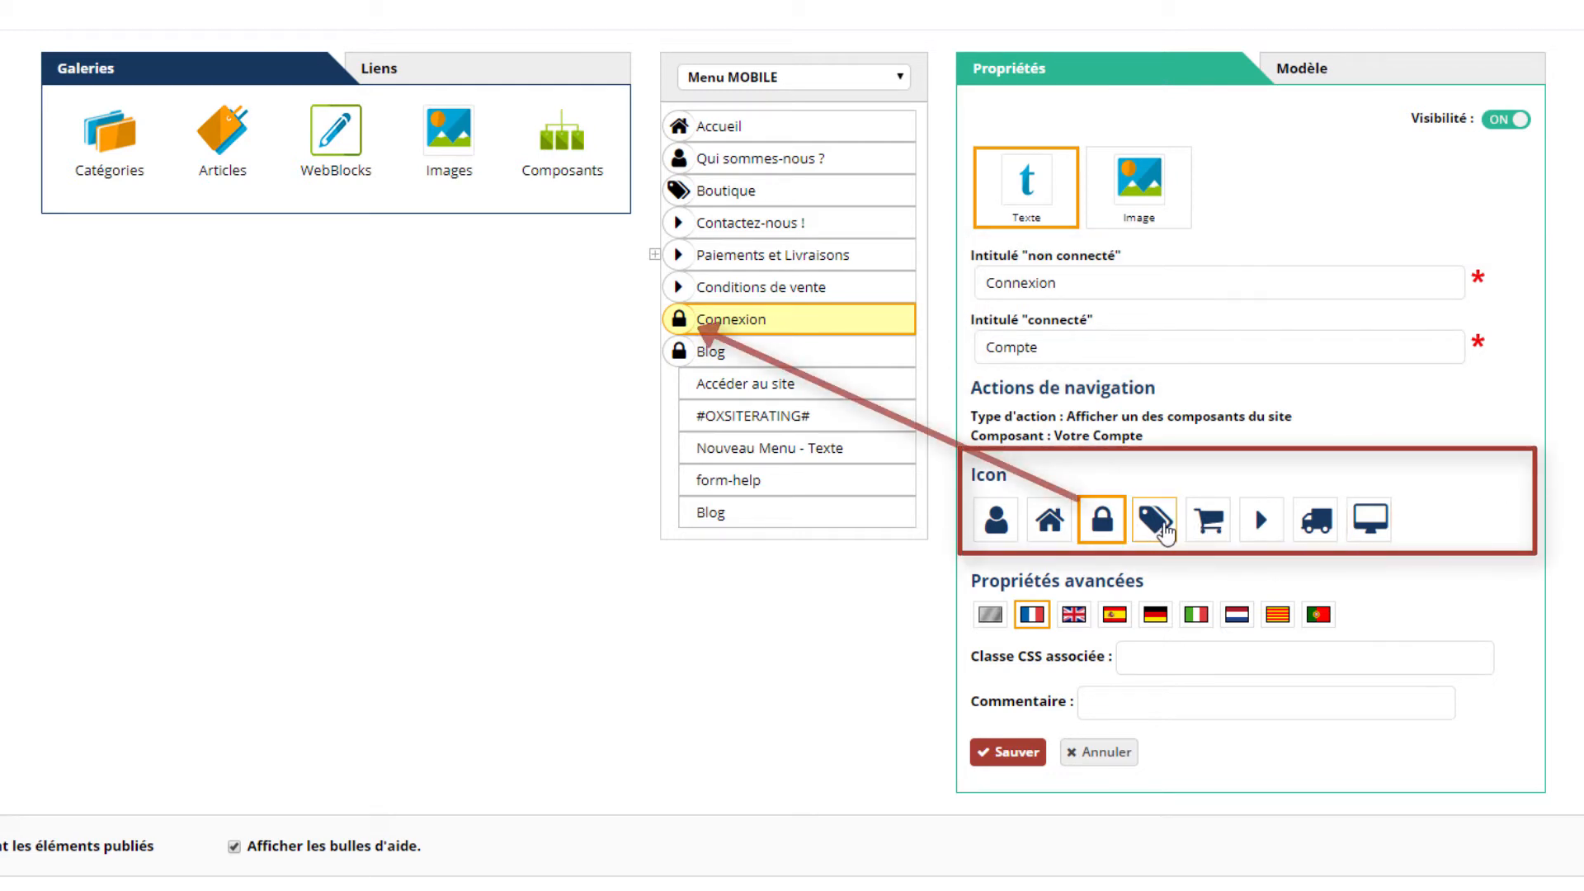
left_click(1155, 532)
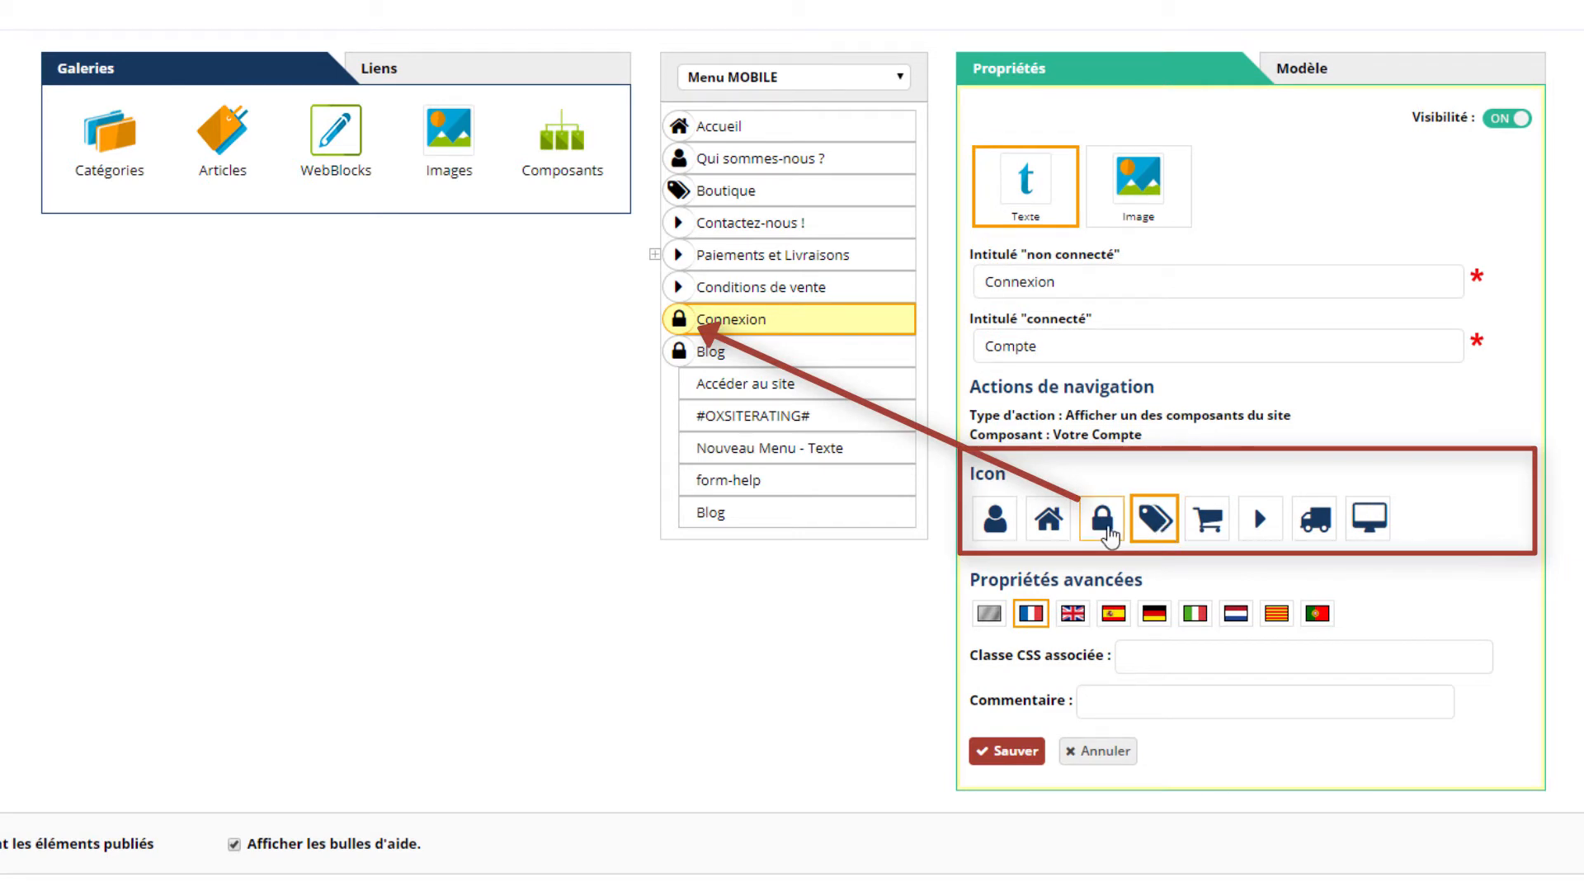
left_click(1105, 527)
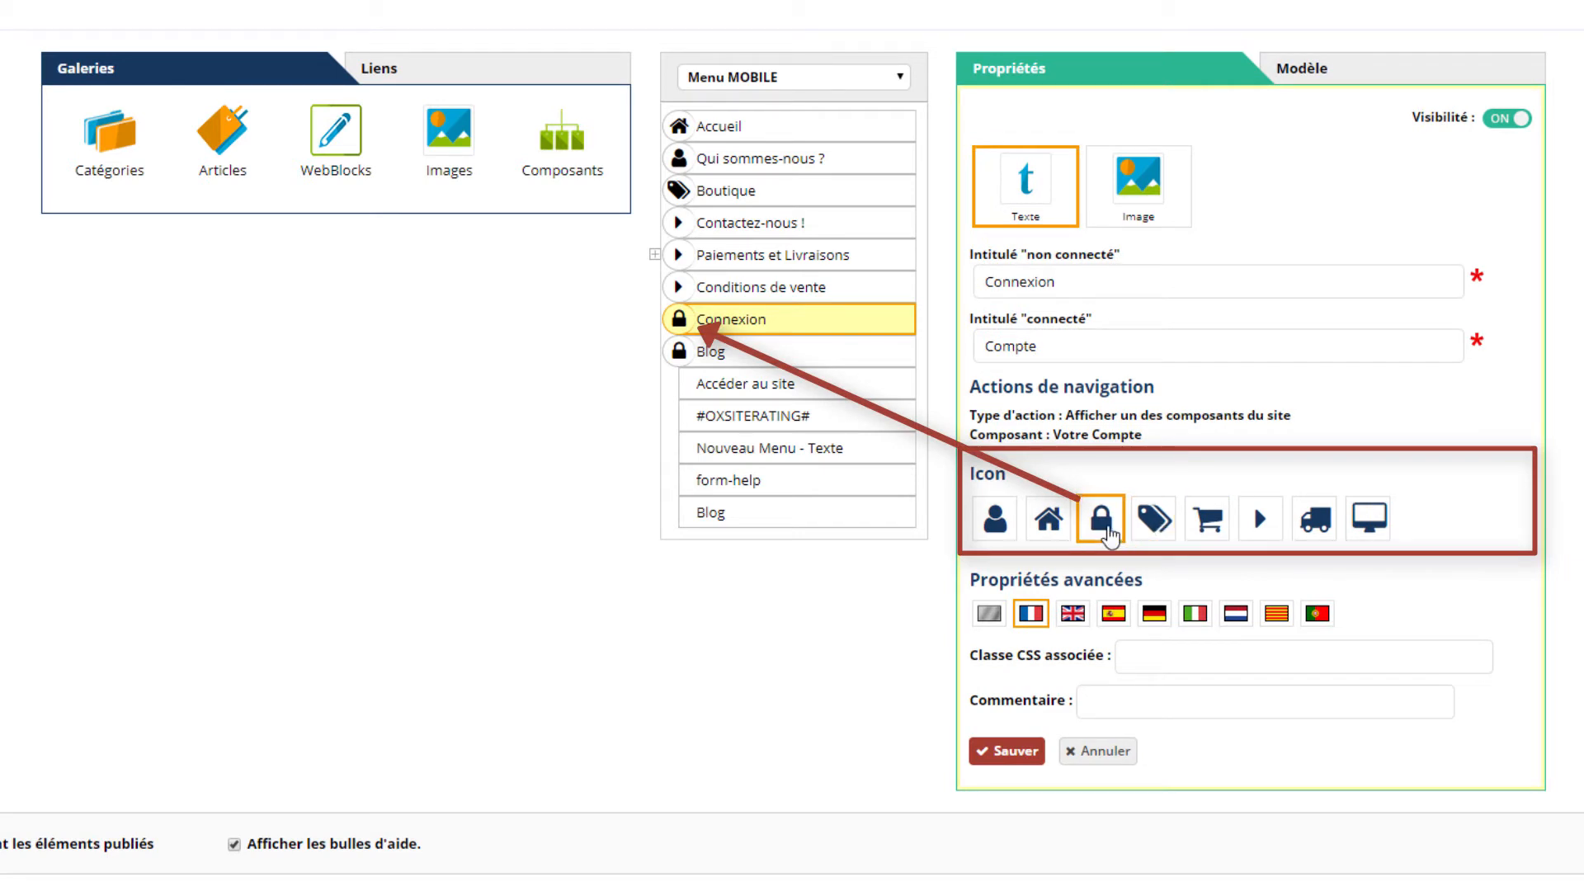
left_click(999, 749)
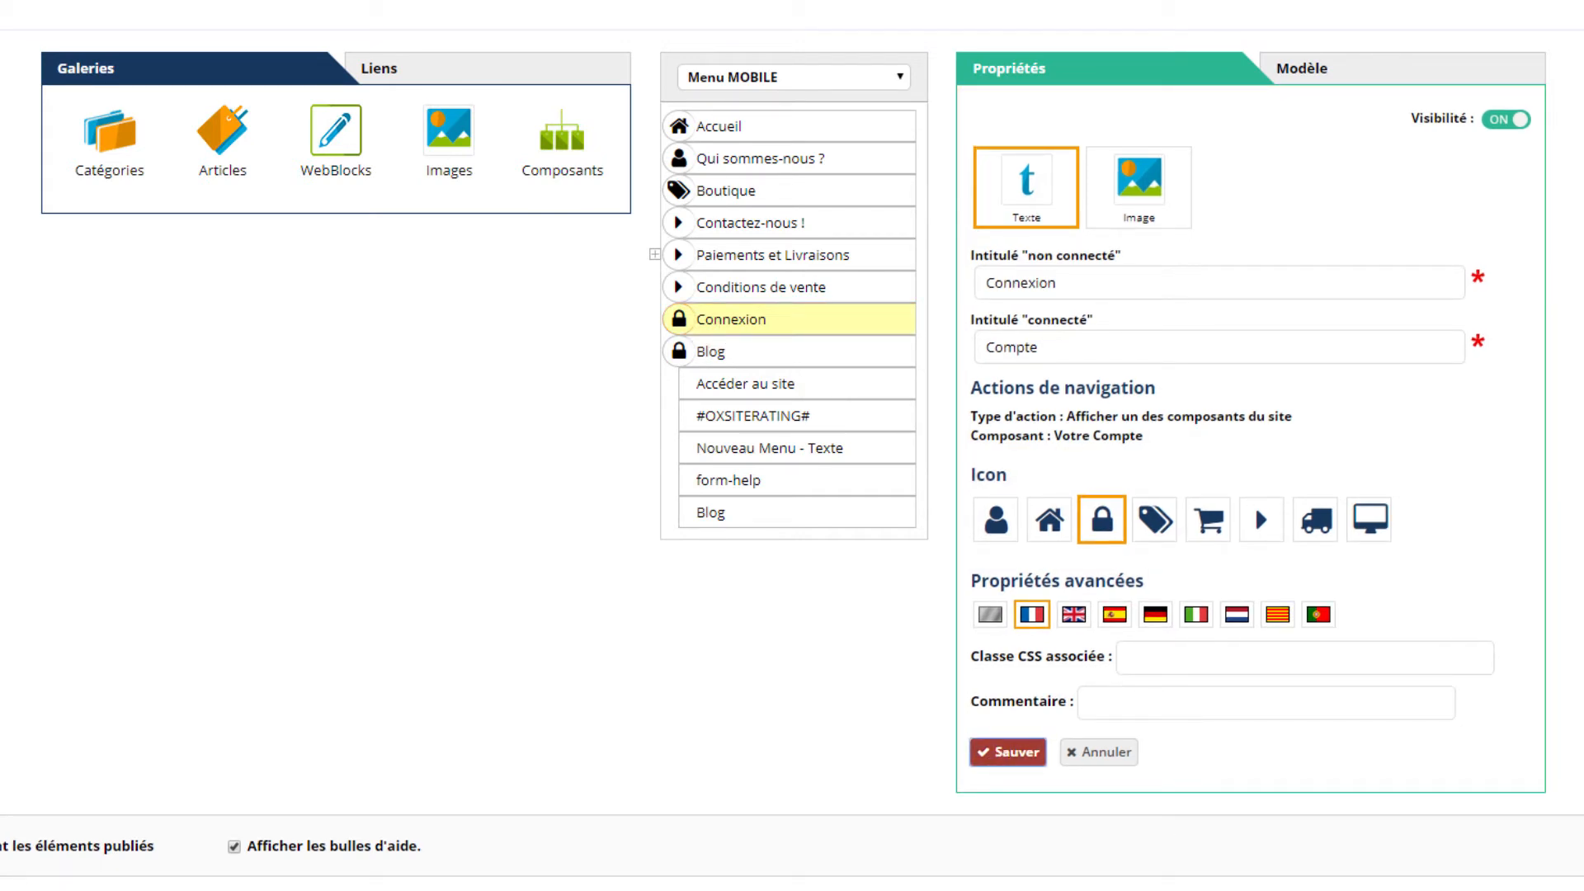
Try to change the navigation action of the Conditions de vente item to a WebBlocks page.
left_click(743, 287)
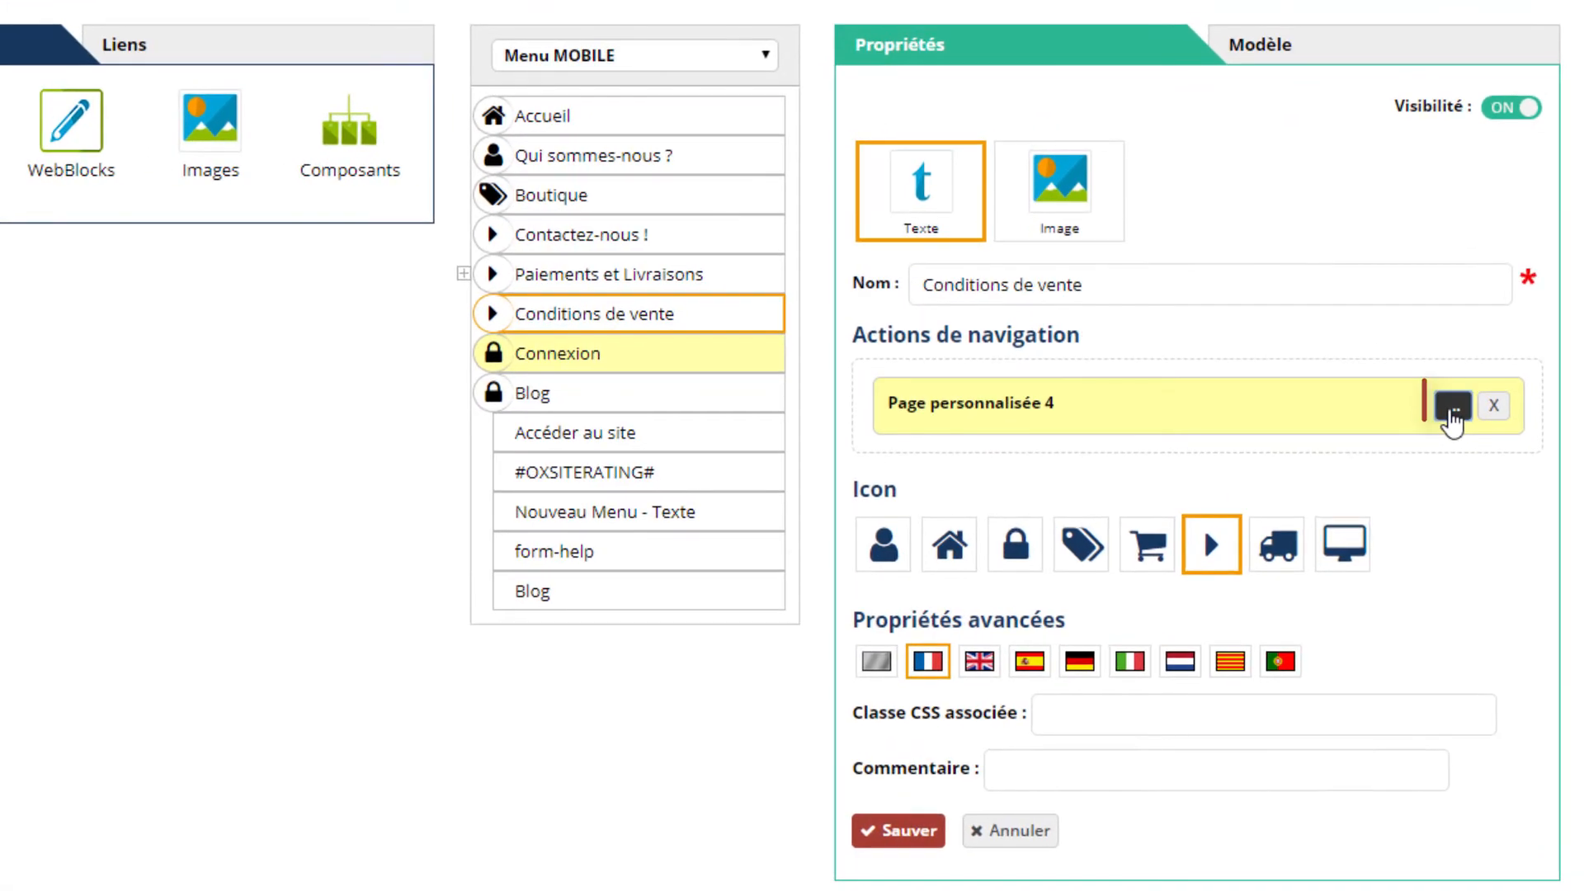
left_click(1450, 413)
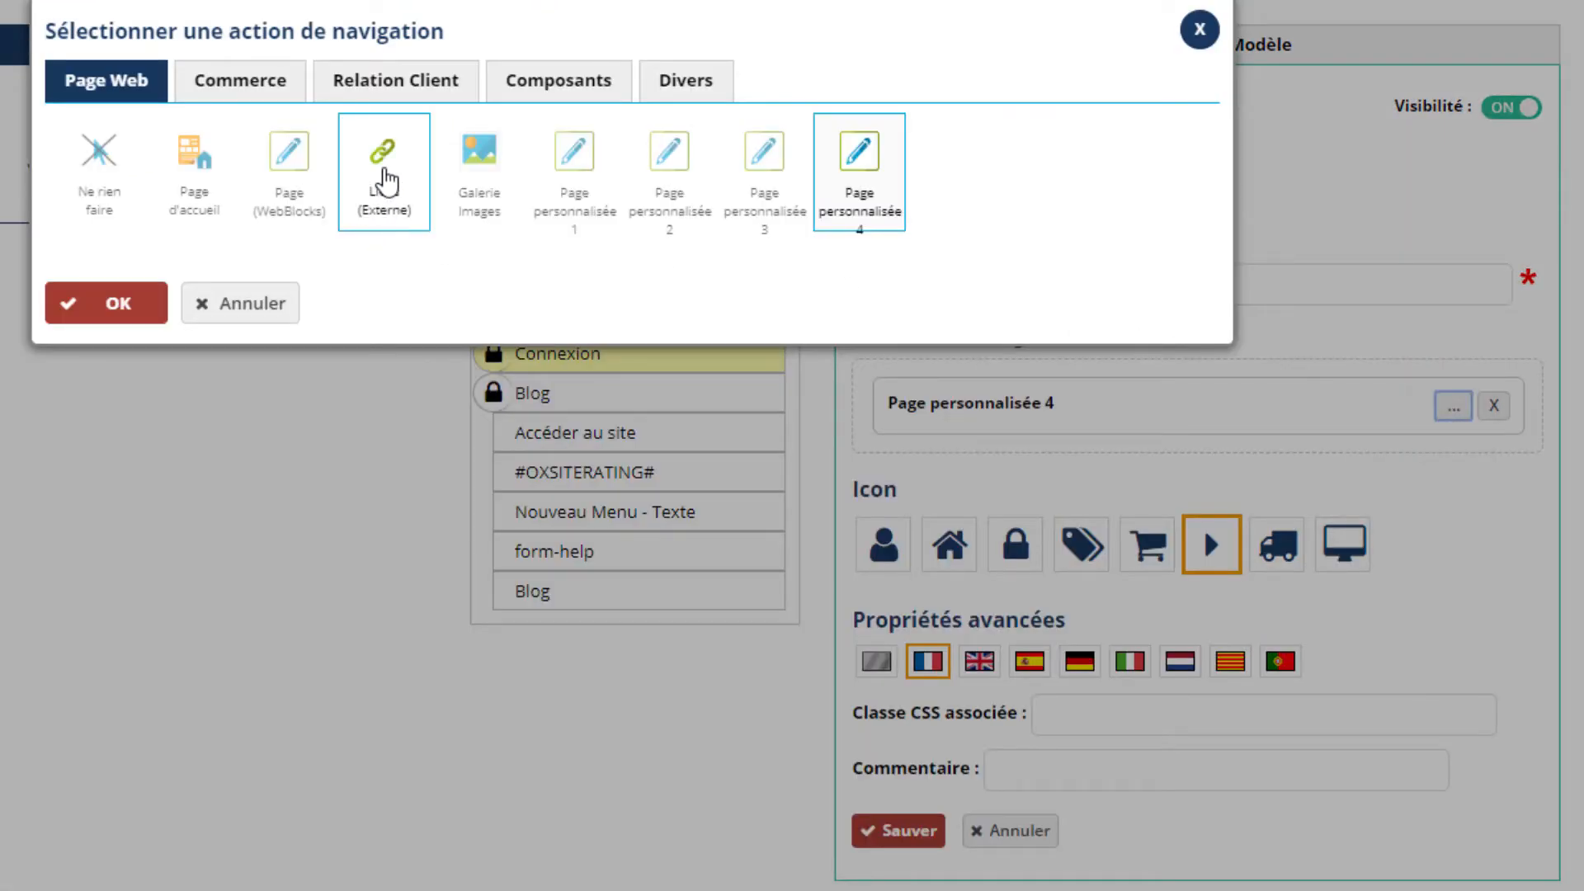
left_click(292, 183)
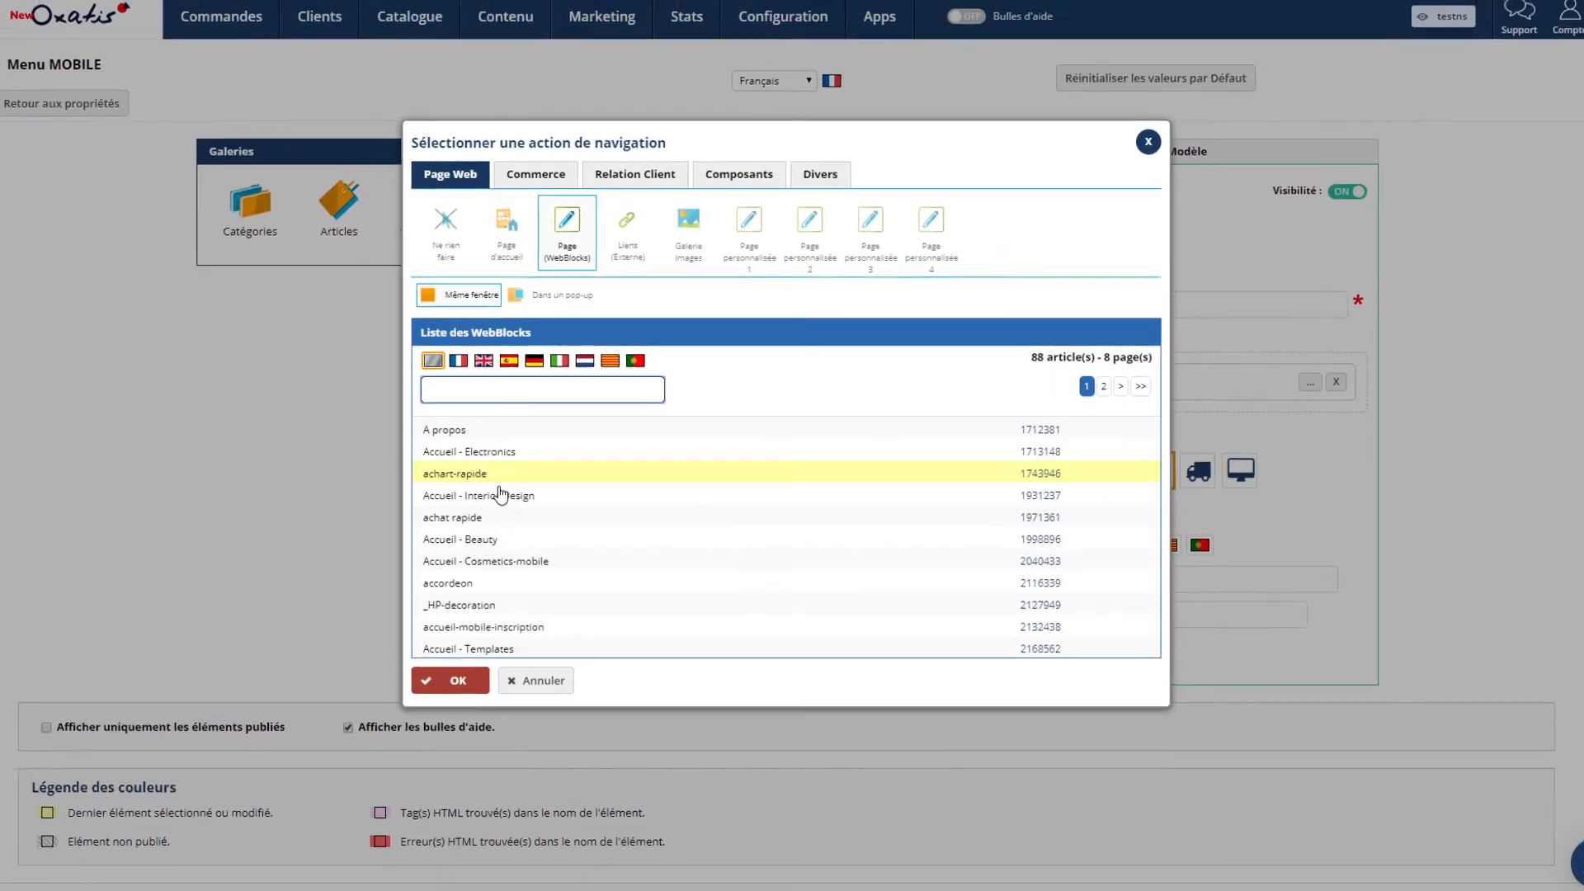
left_click(322, 819)
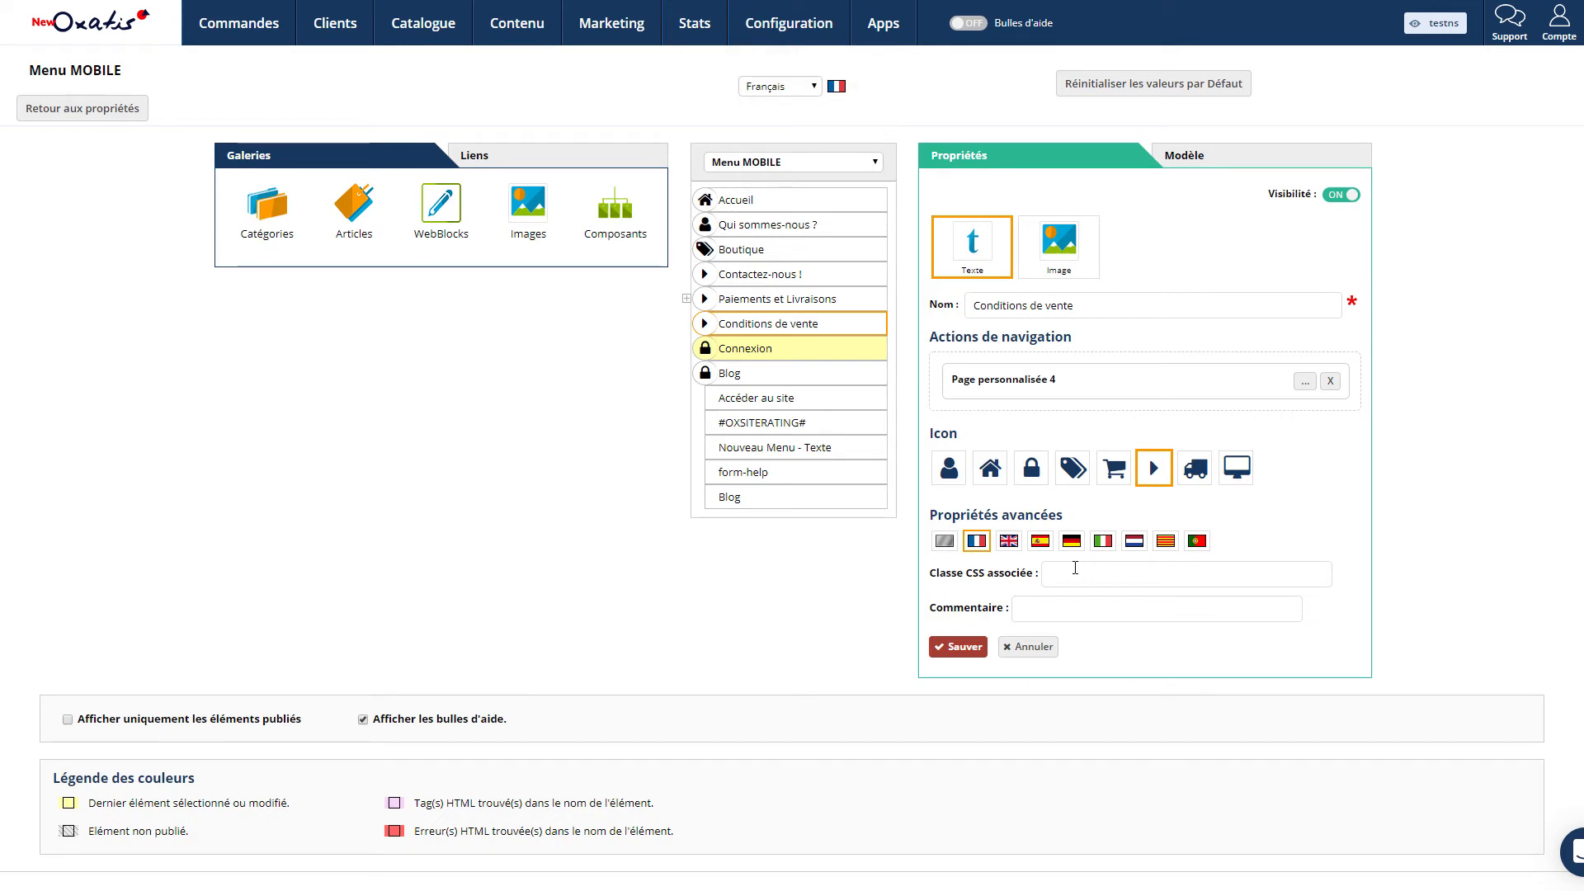
Enter "quisommesnous" as the associated CSS class of the Conditions de vente menu item.
left_click(1133, 576)
type("quisommesnous")
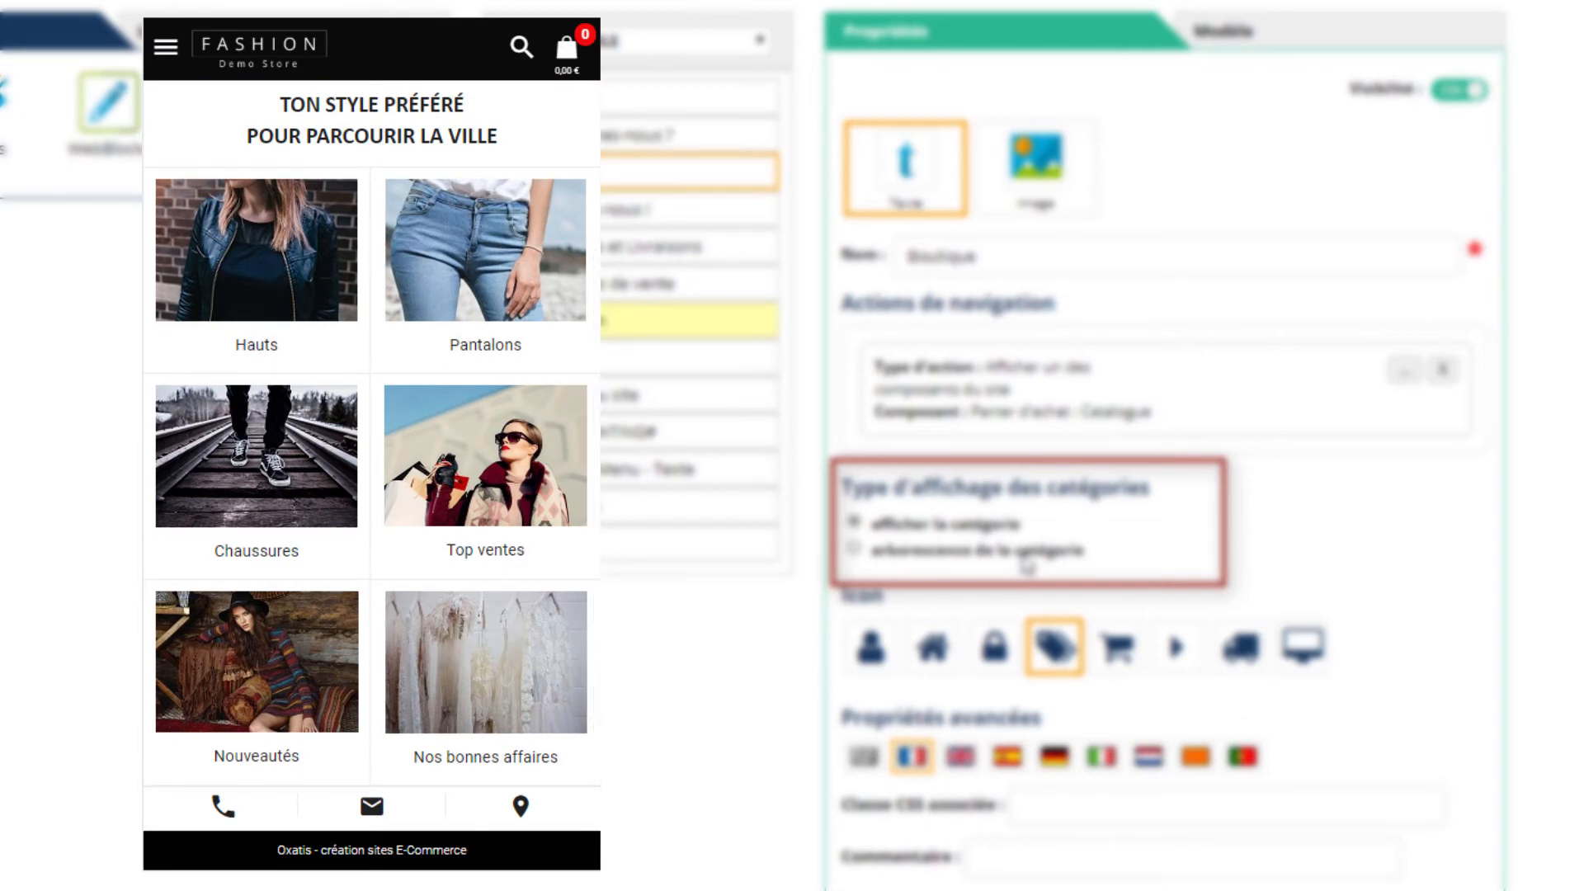
Set the category display type of the Boutique menu item to "arborescence de la catégorie".
left_click(1022, 564)
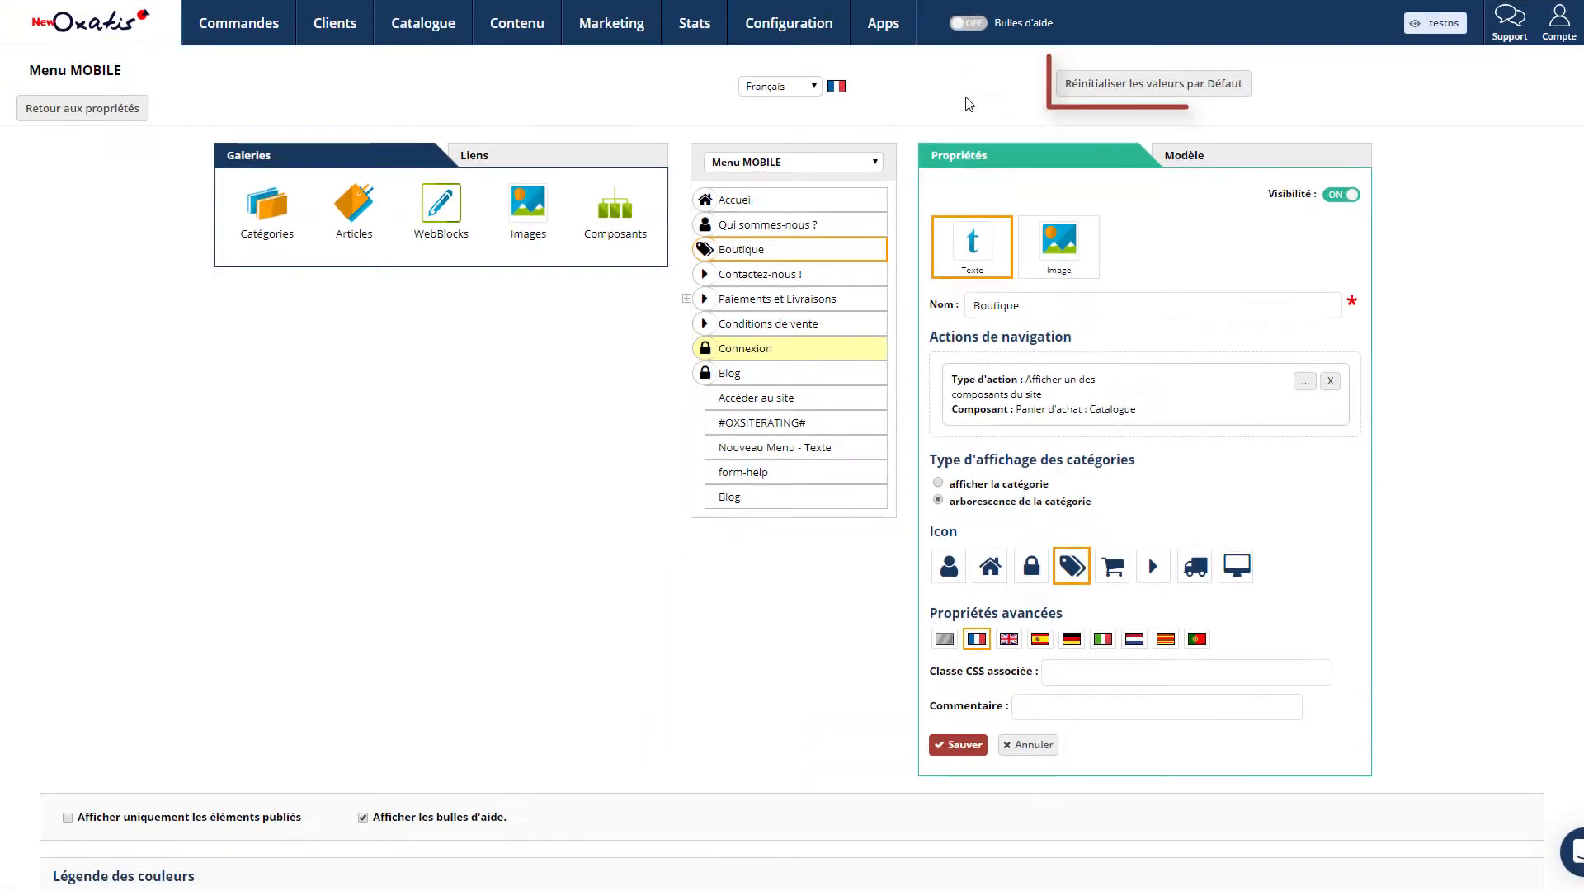
Start resetting the mobile menu to its default values, cancel the reset and try returning to the mobile properties.
left_click(1153, 86)
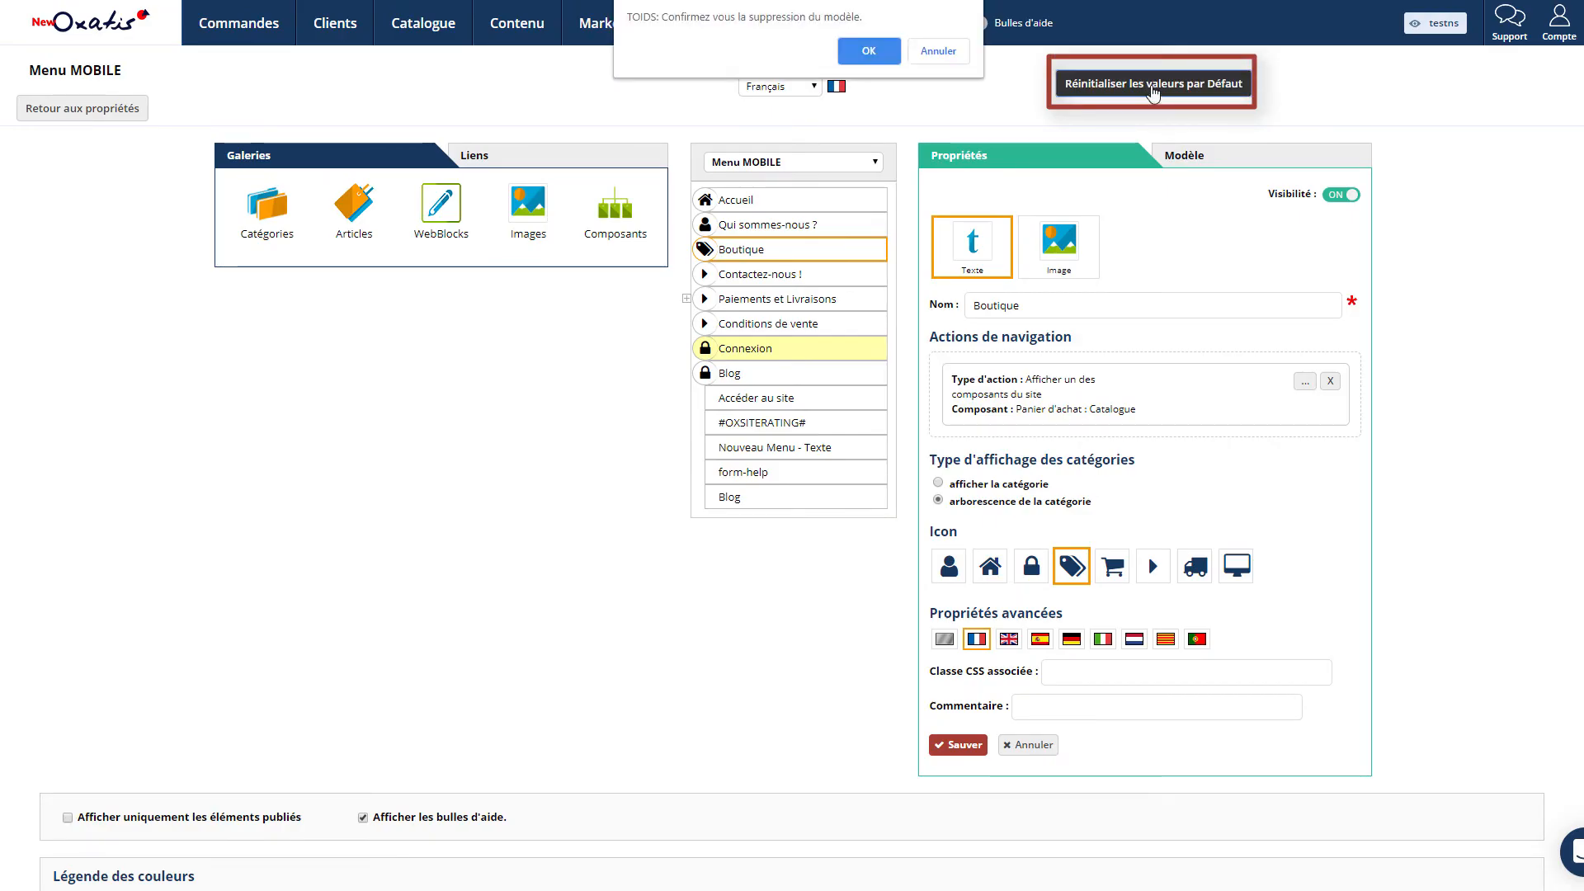
left_click(946, 52)
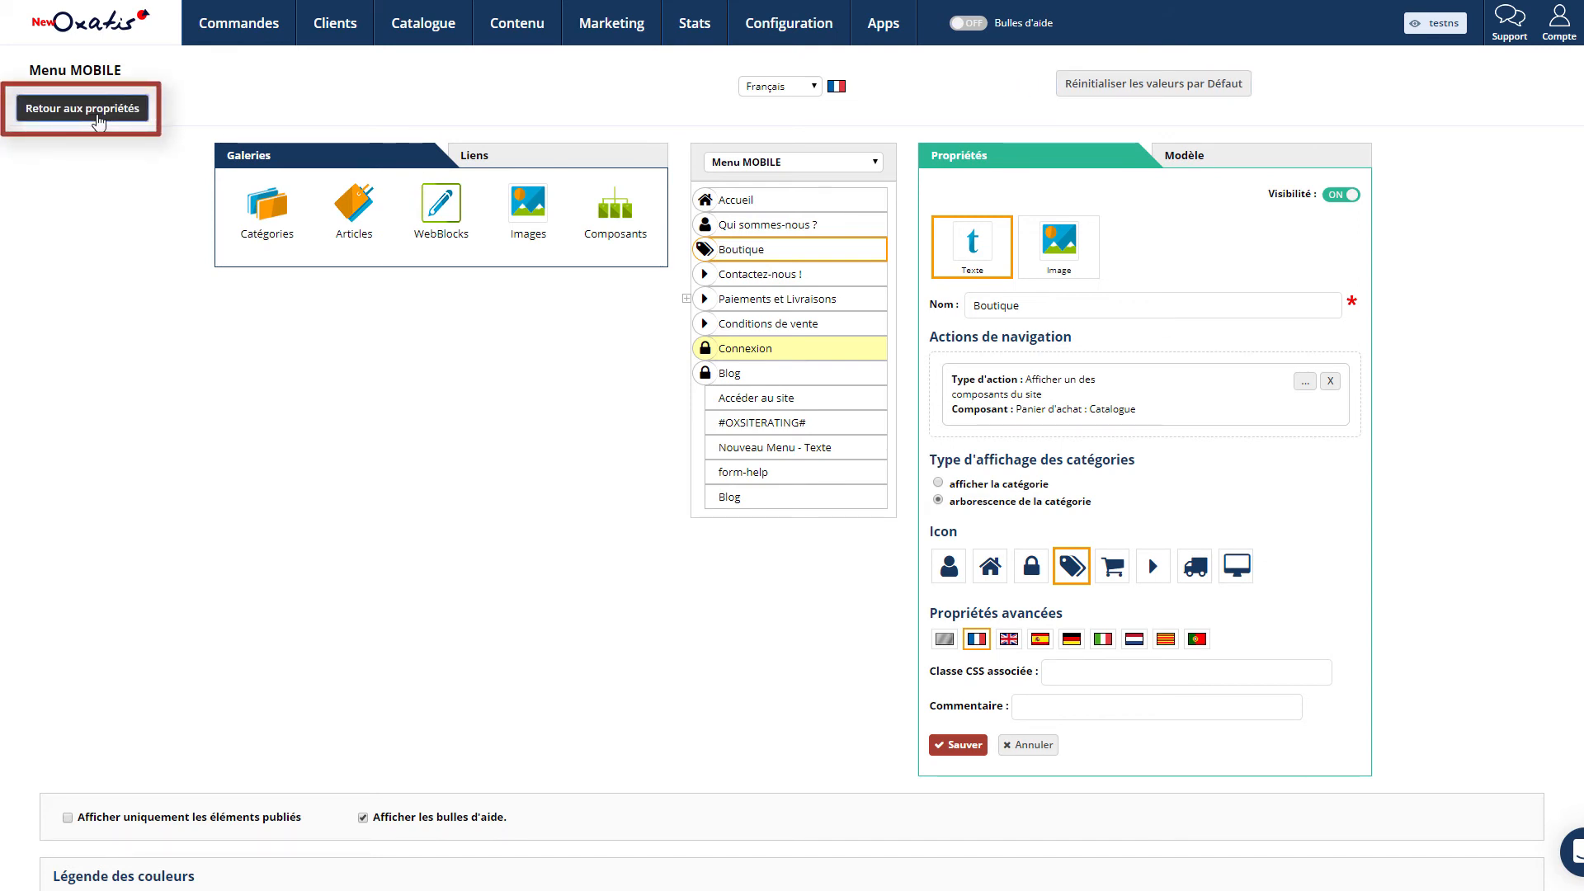
left_click(82, 109)
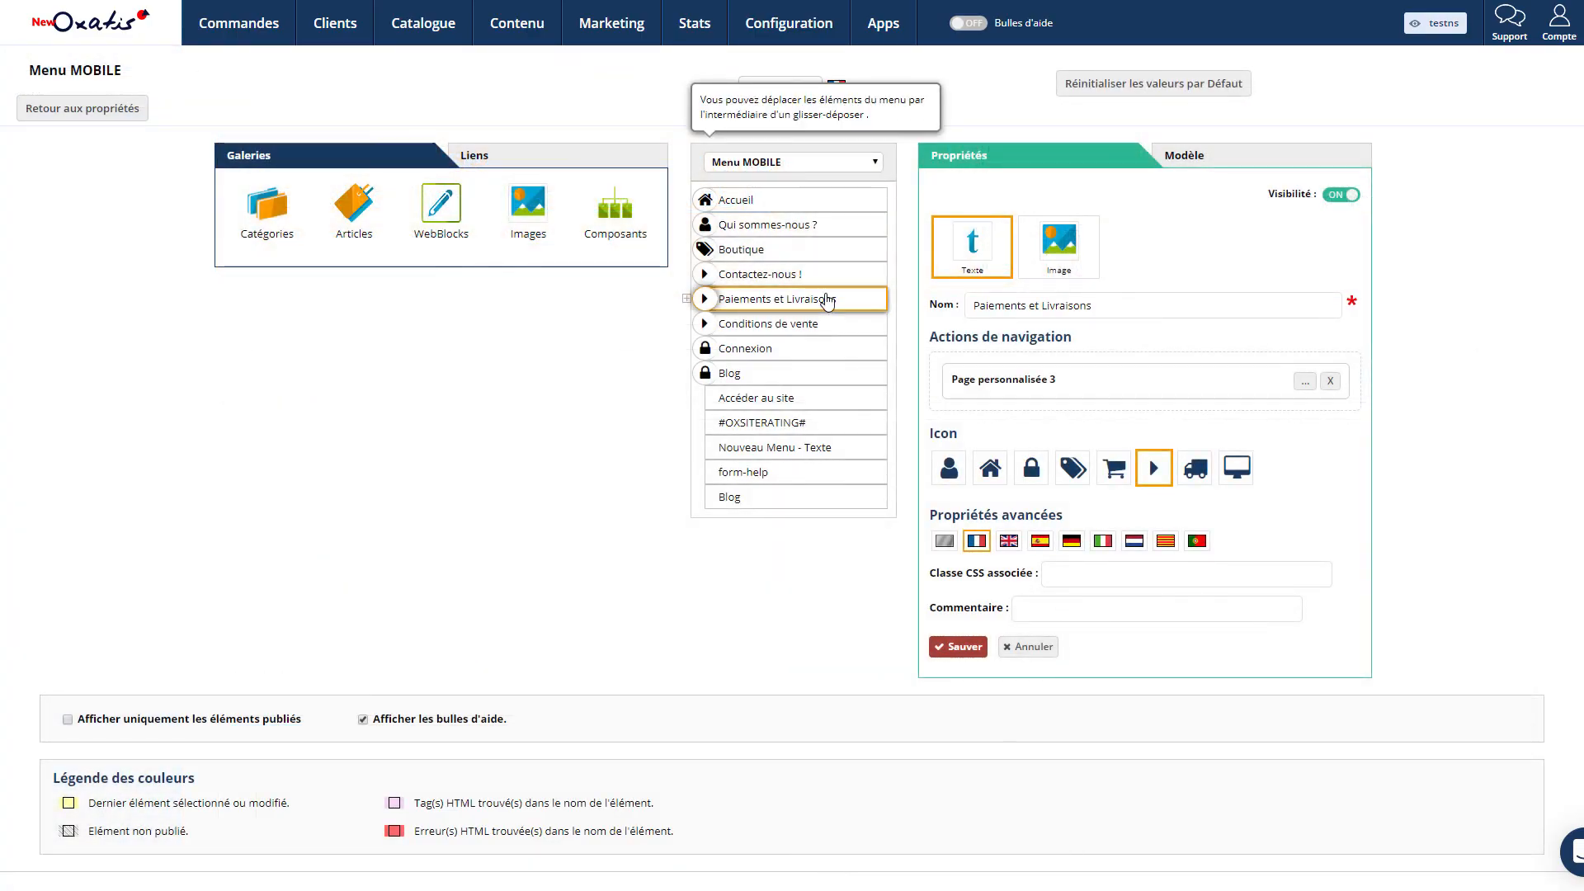
Mark the "Contactez-nous !" menu item for deletion and cancel the deletion.
mouse_move(858, 279)
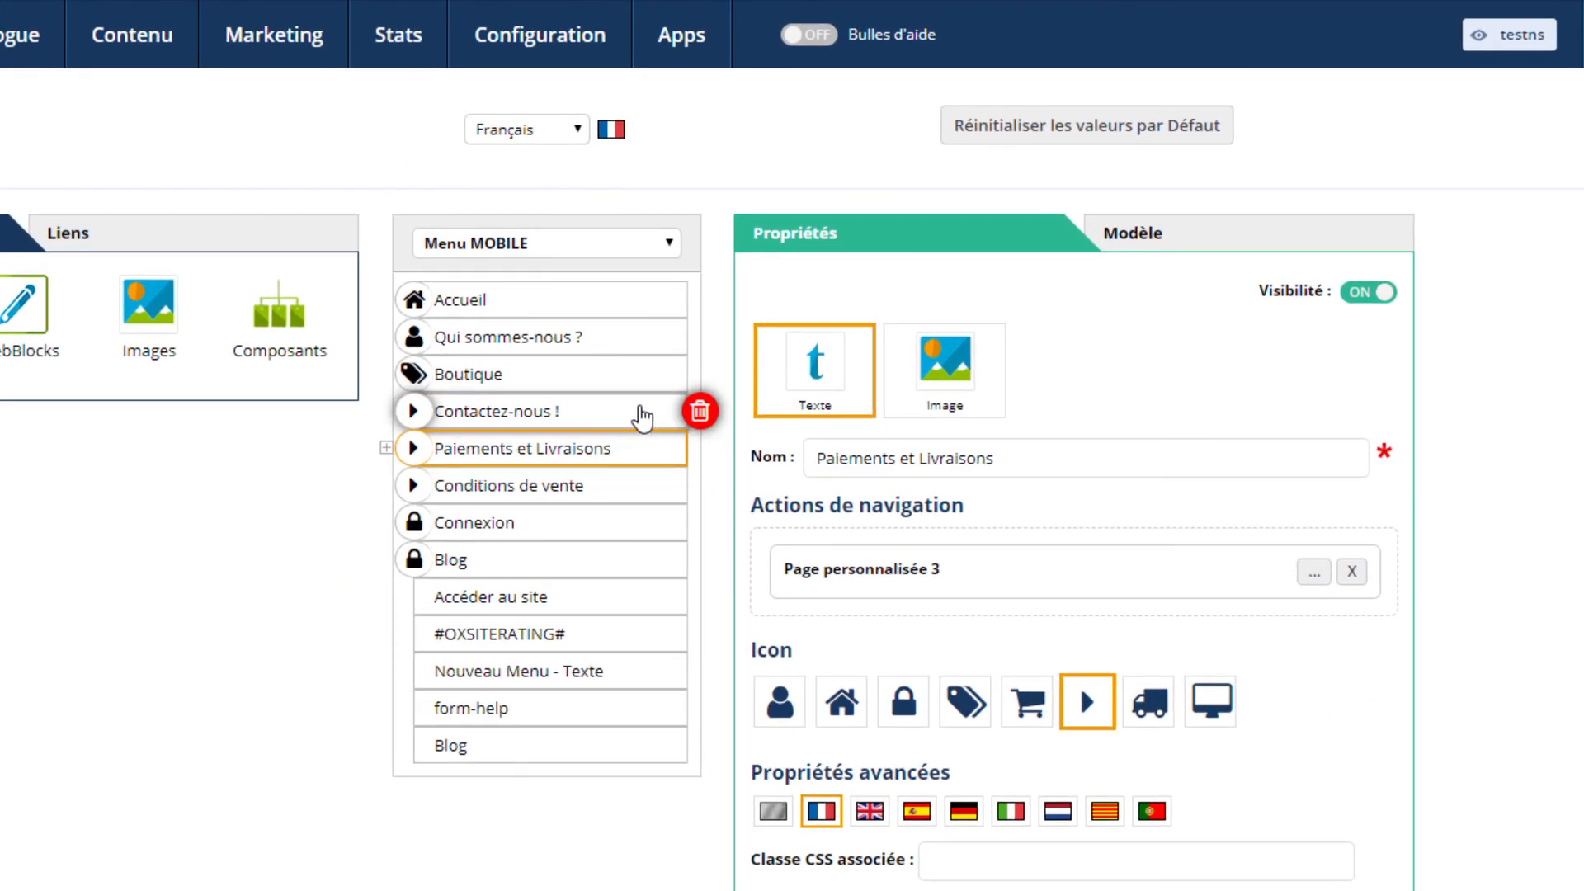
left_click(699, 410)
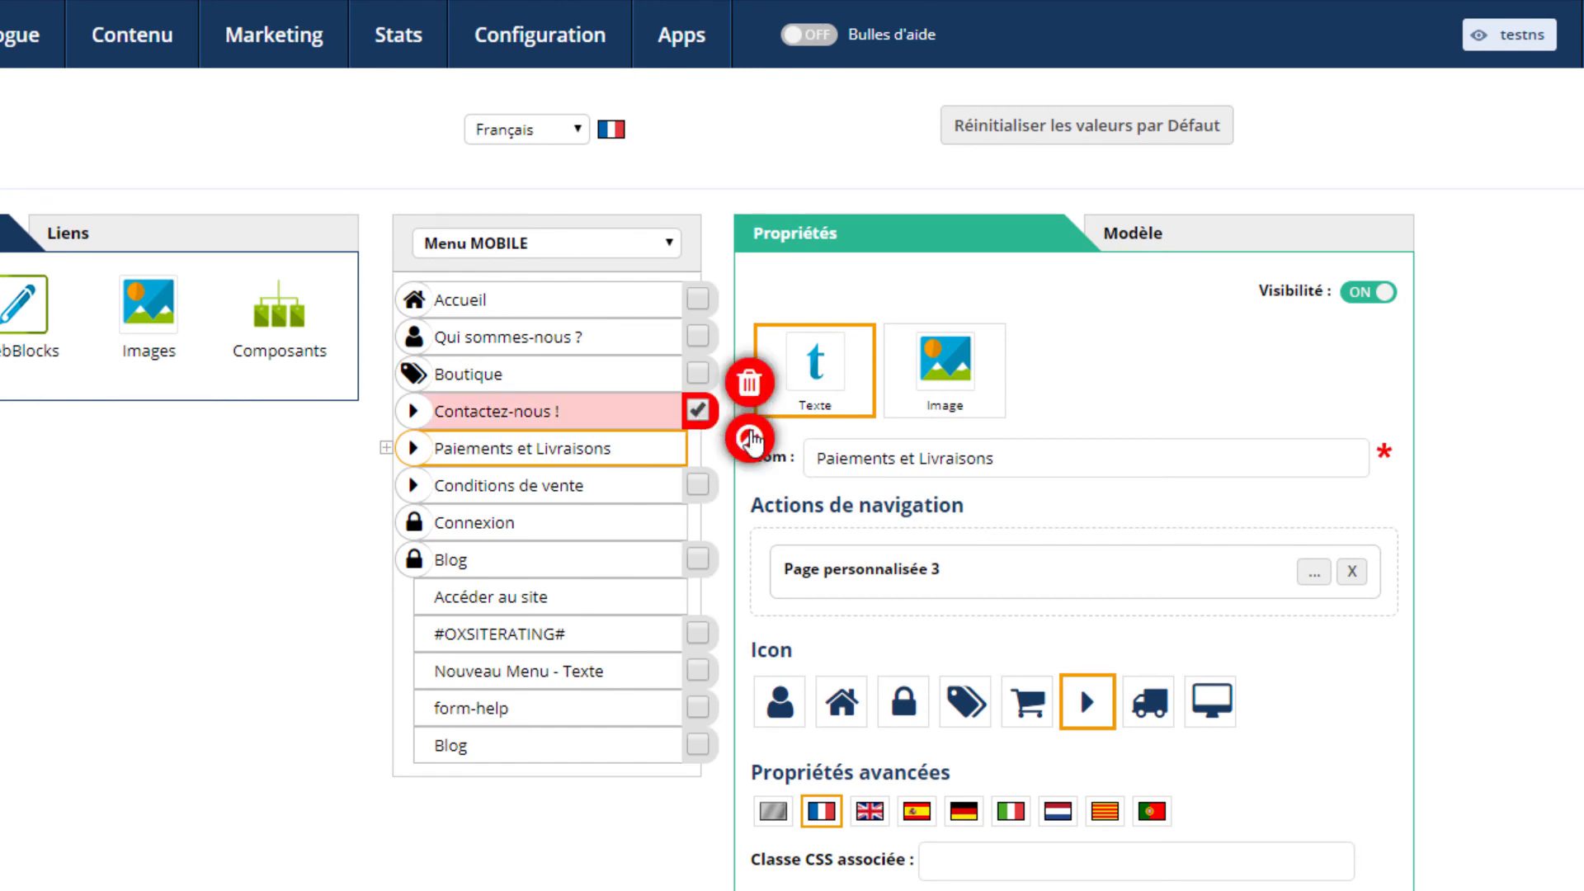
left_click(751, 439)
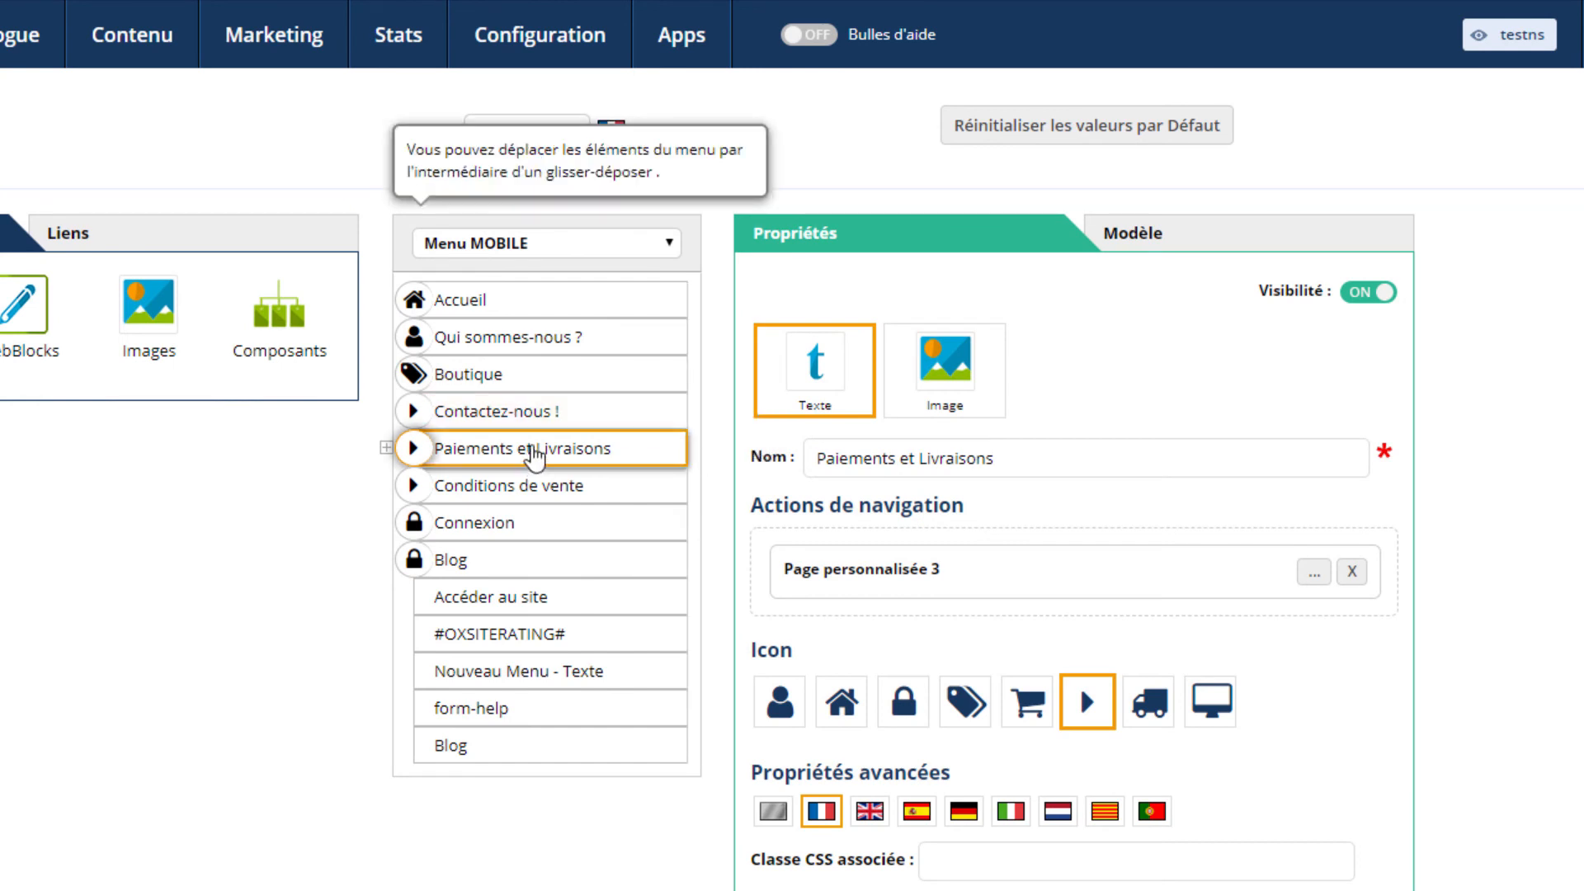
Try to delete the Moyens de paiement and Modes de livraison sub-items under Paiements et Livraisons.
left_click(385, 448)
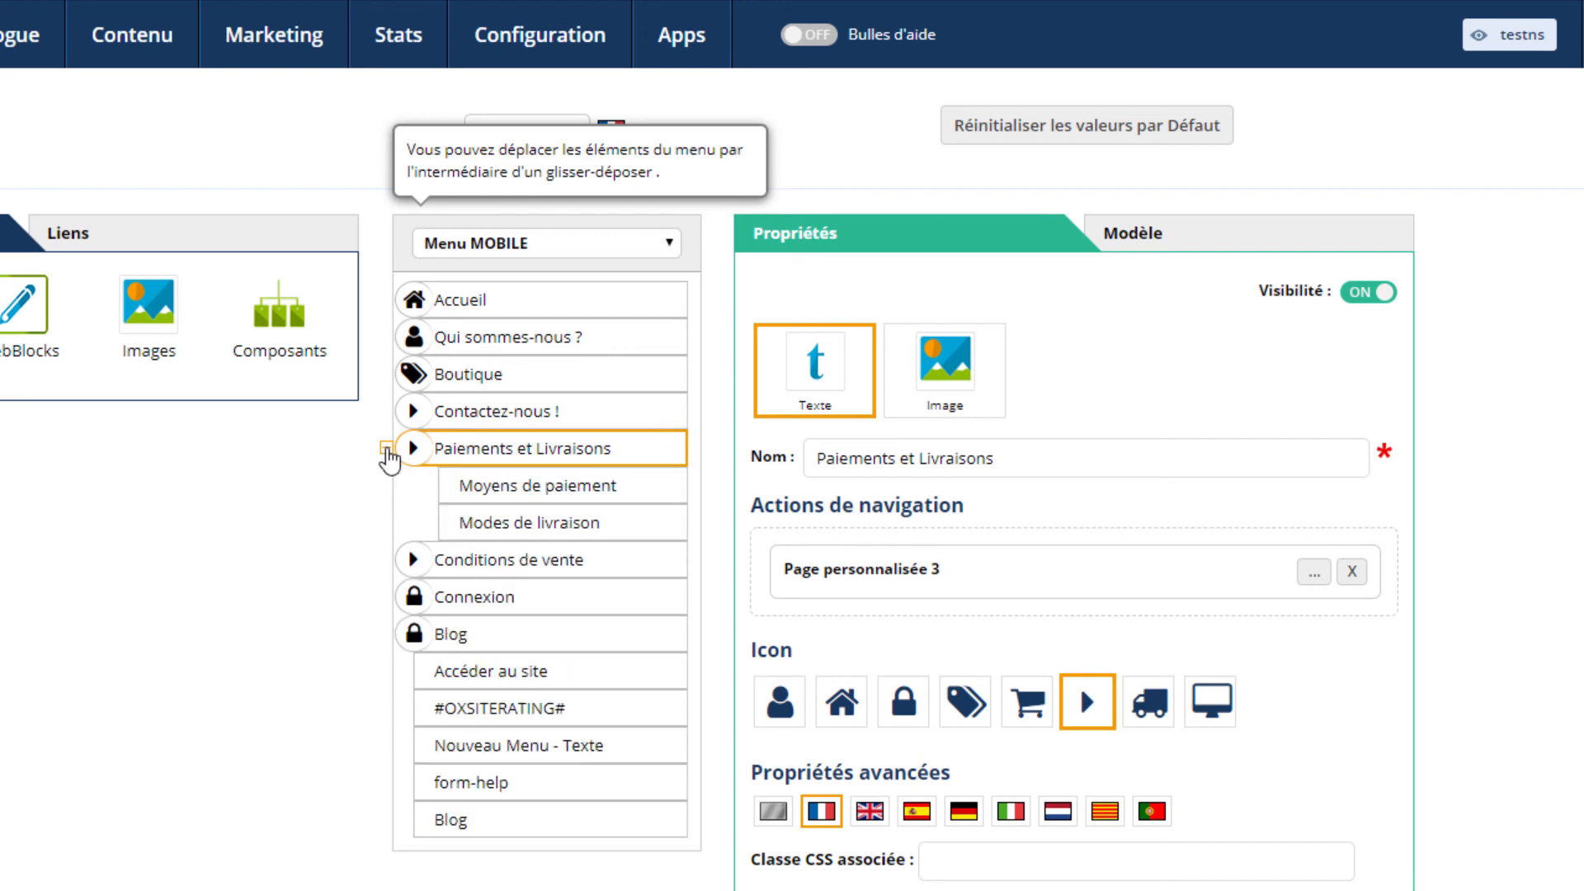
mouse_move(565, 493)
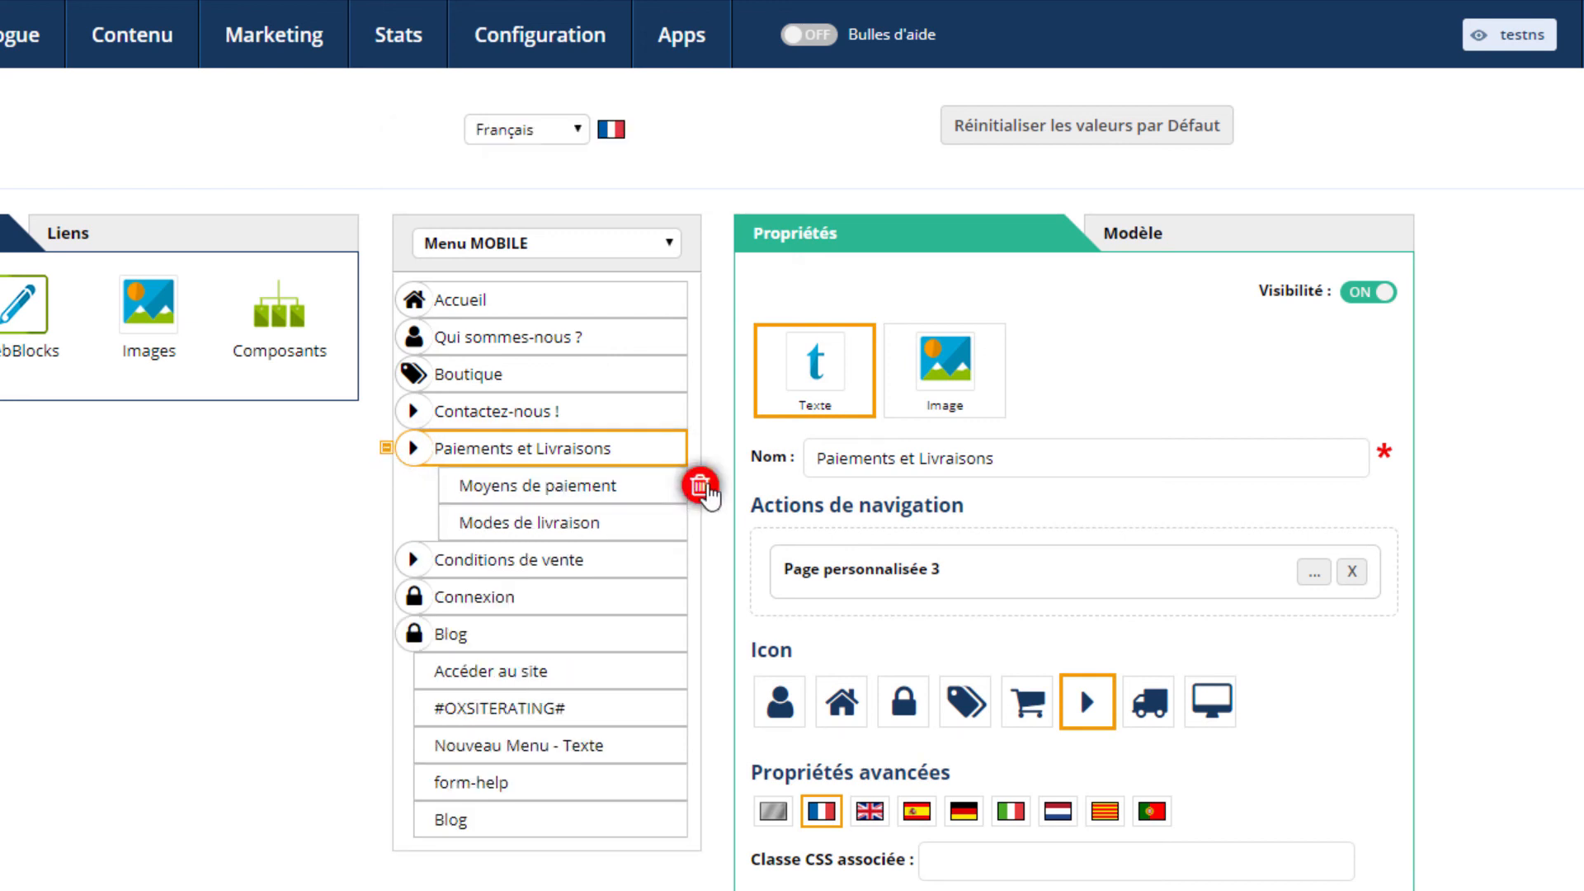
left_click(701, 487)
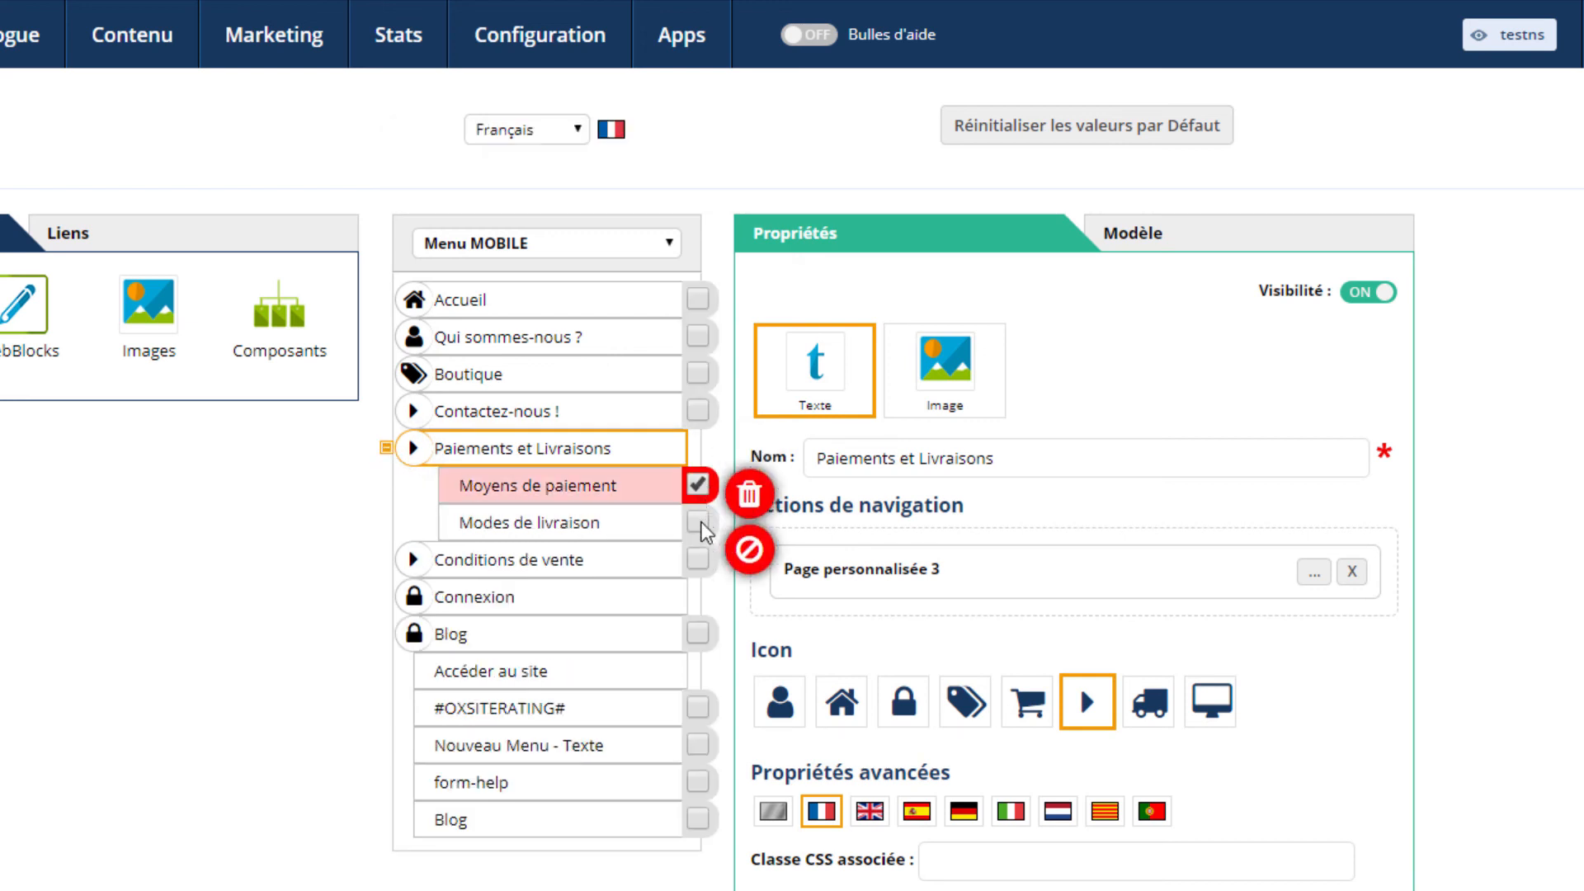
left_click(697, 522)
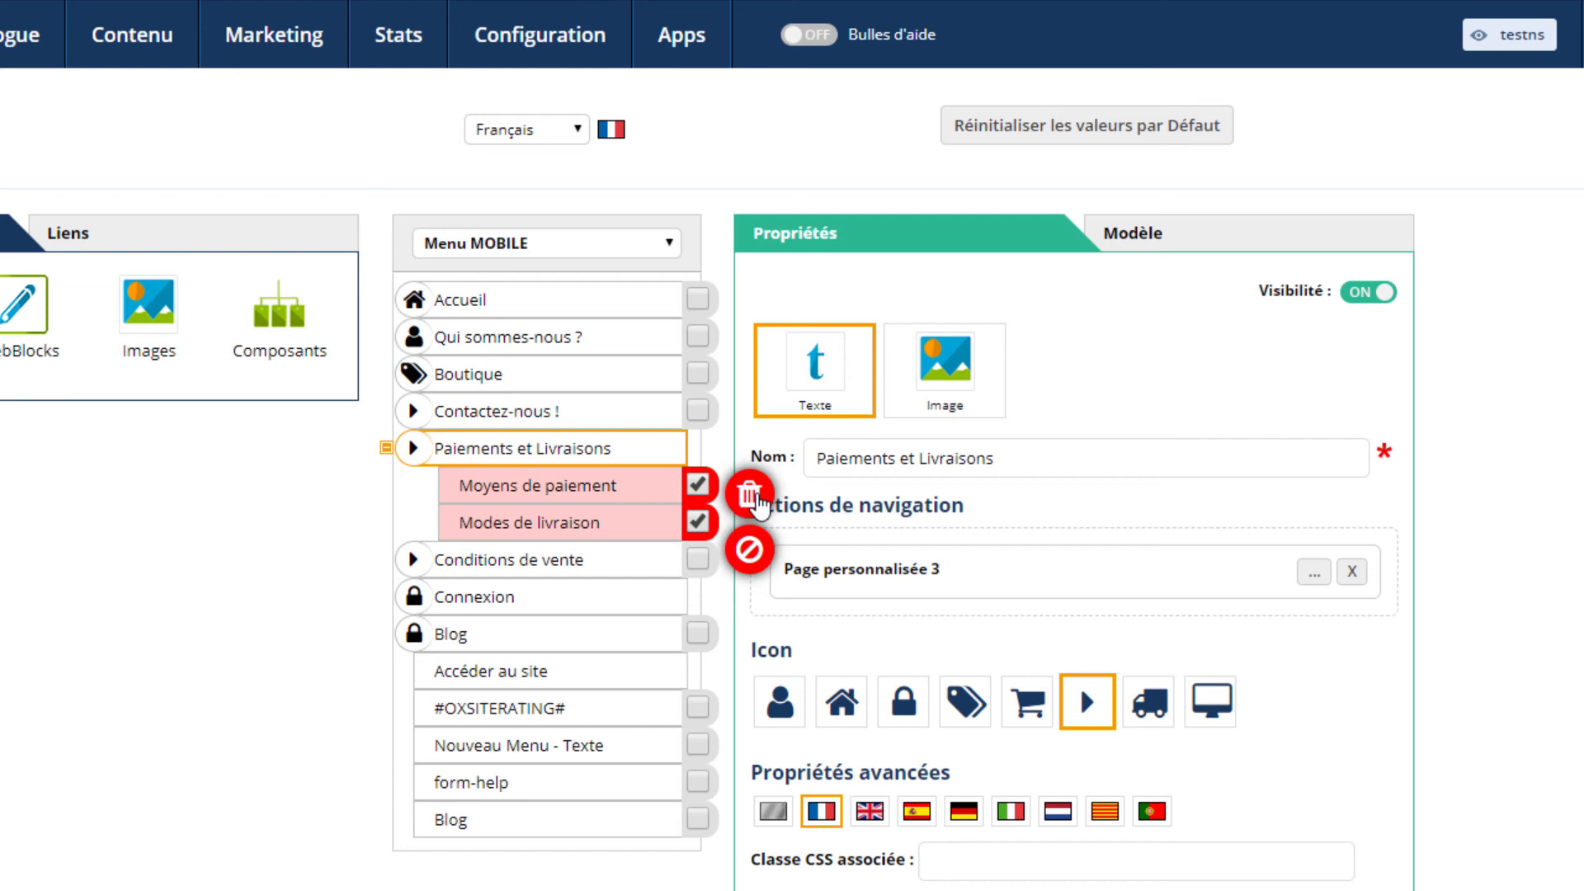
left_click(749, 495)
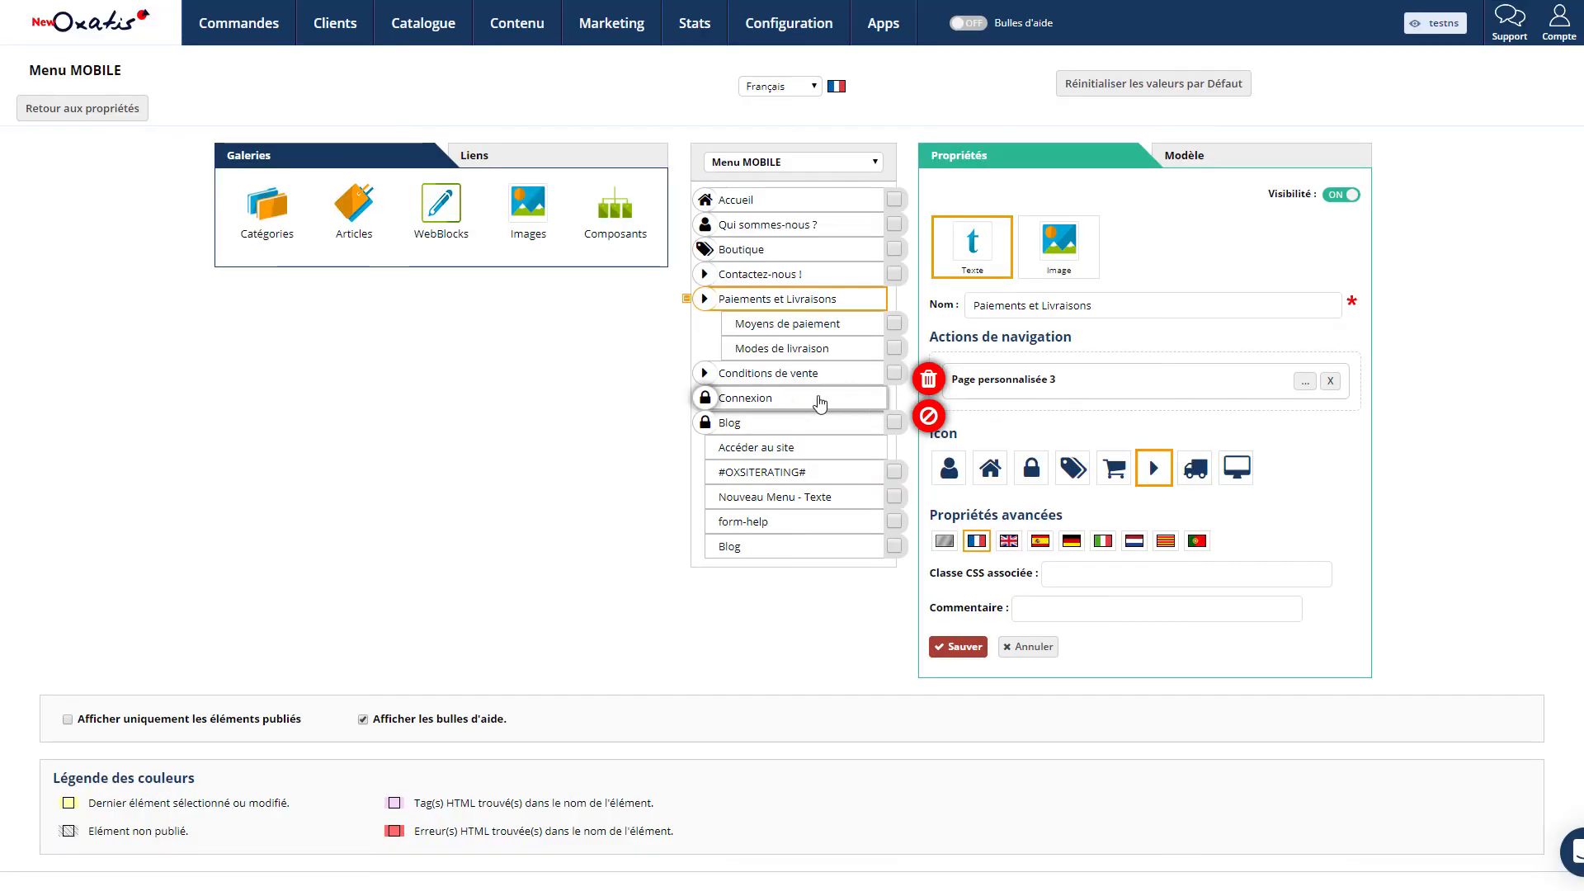